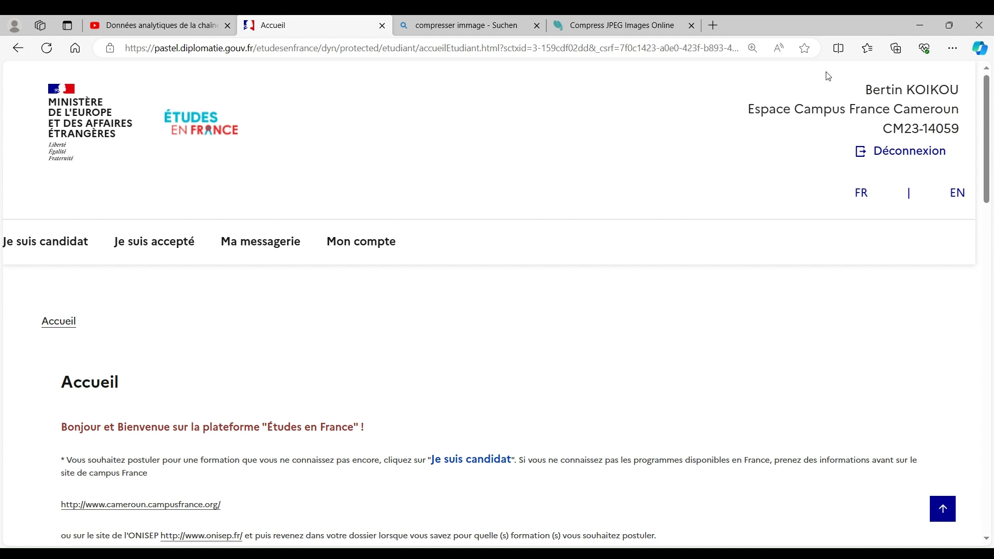
- Highlight the account details in the page header and open the "Je suis candidat" page
left_click_drag(861, 83, 966, 137)
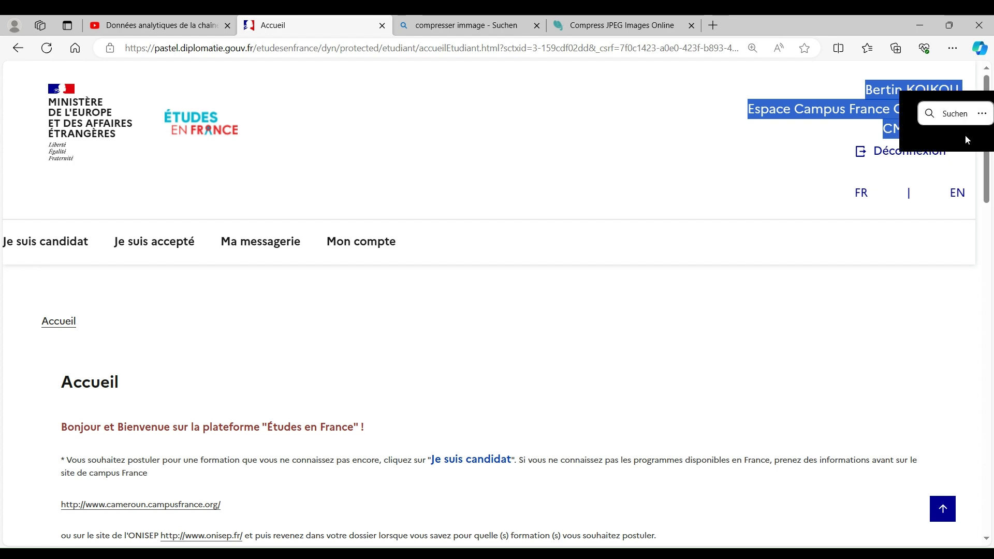
left_click(506, 142)
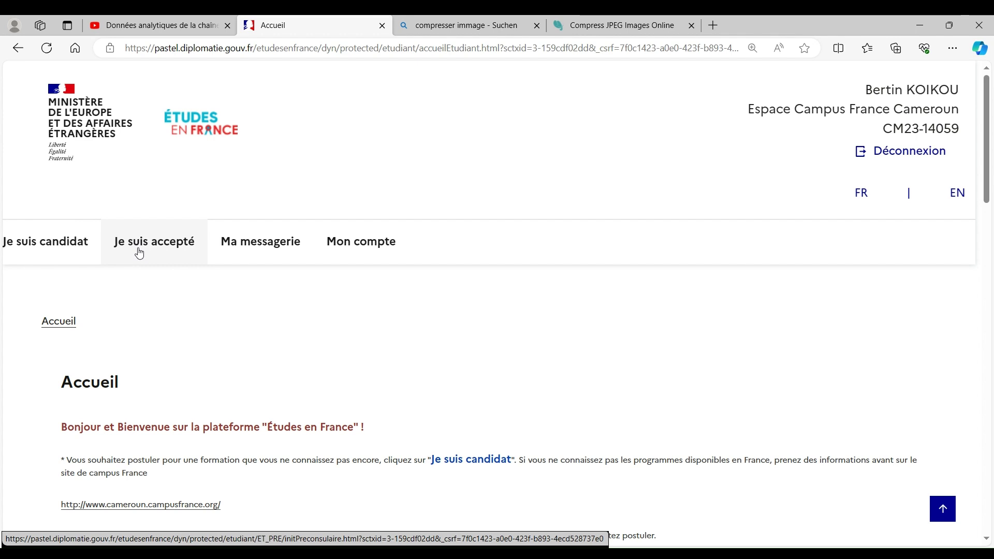
left_click(33, 241)
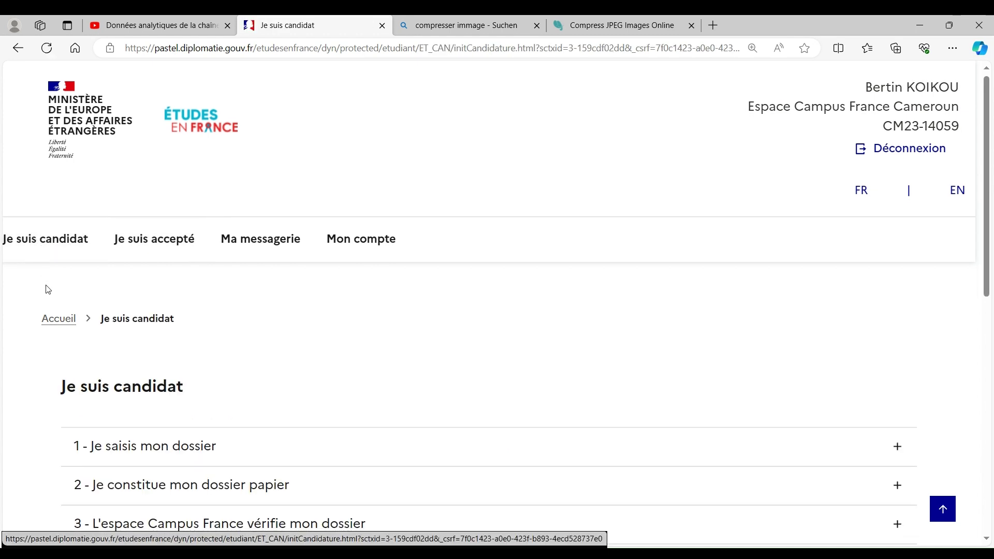
scroll(44, 288, "down", 3)
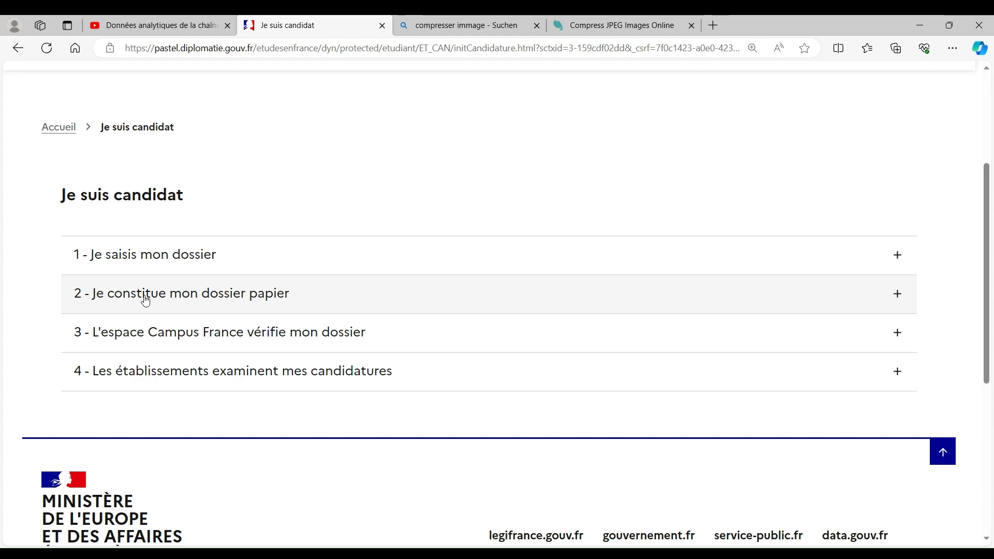
- Expand and collapse stage 3 on Campus France's file verification and stage 4 on the institutions' review to read their contents
left_click(263, 339)
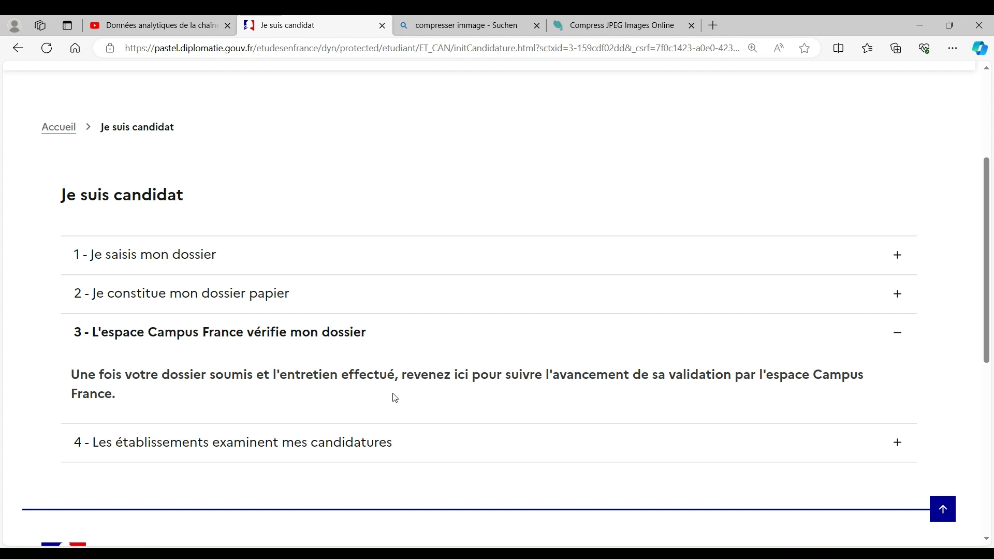
left_click(126, 325)
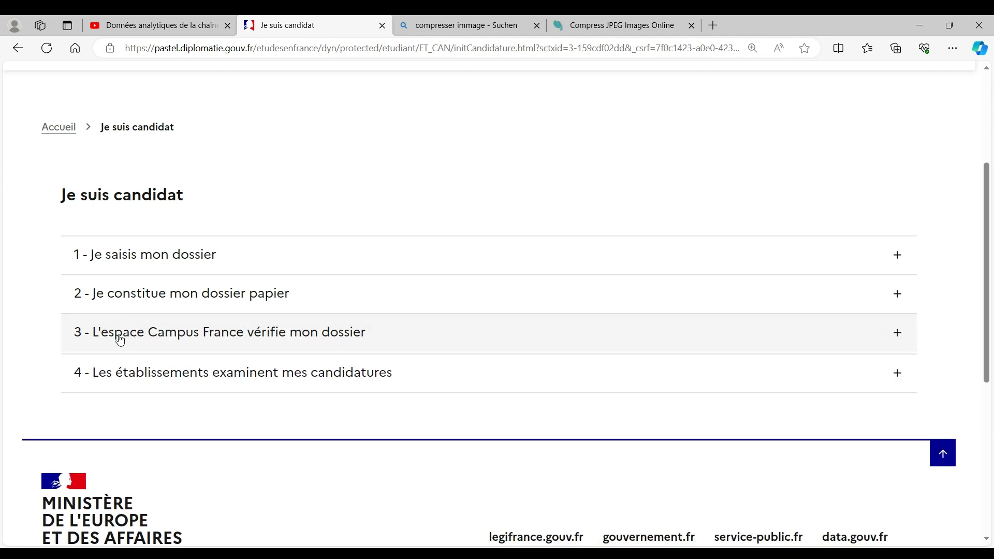
left_click(158, 377)
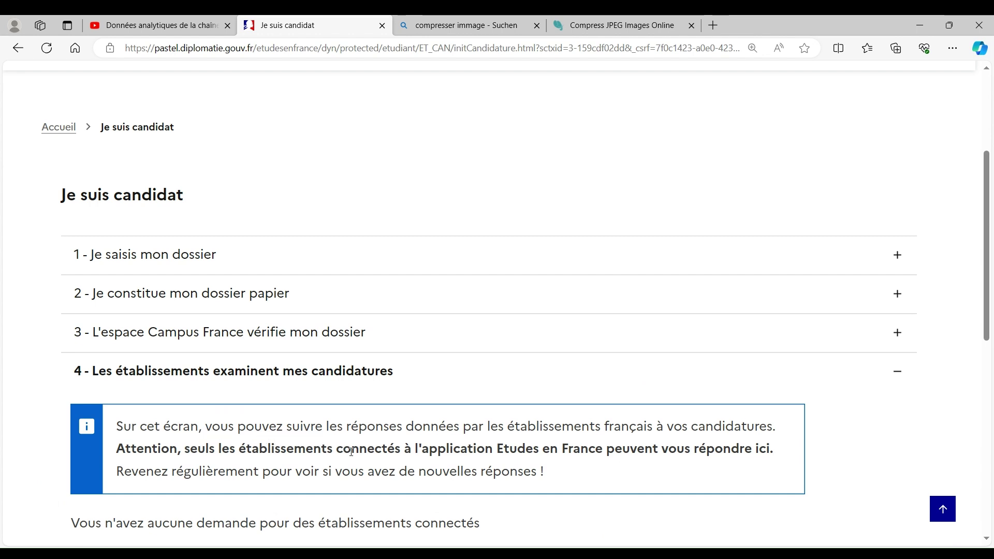
left_click(191, 374)
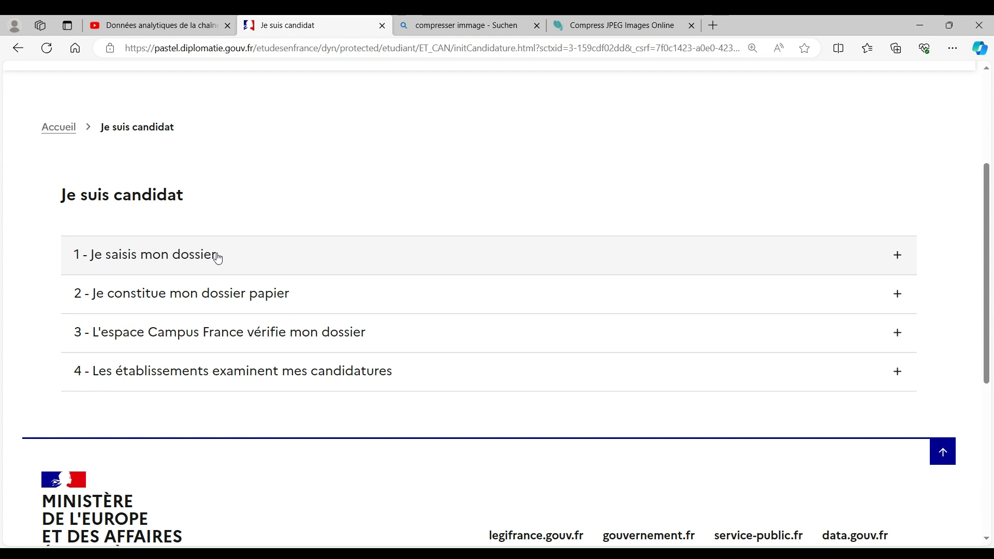
- Expand stage 1 "Je saisis mon dossier" and open "1.1 - Je saisis mes informations personnelles"
left_click(164, 262)
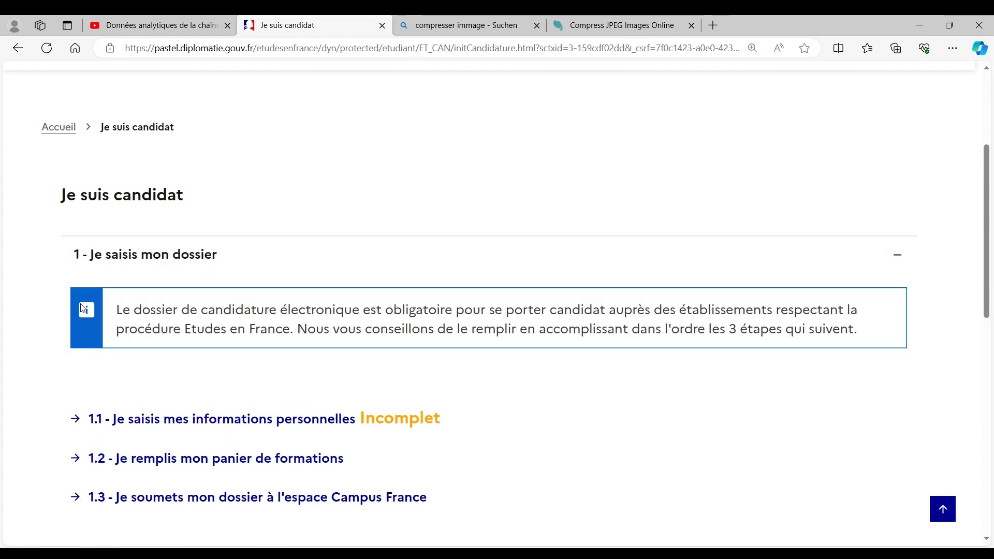
scroll(51, 318, "down", 4)
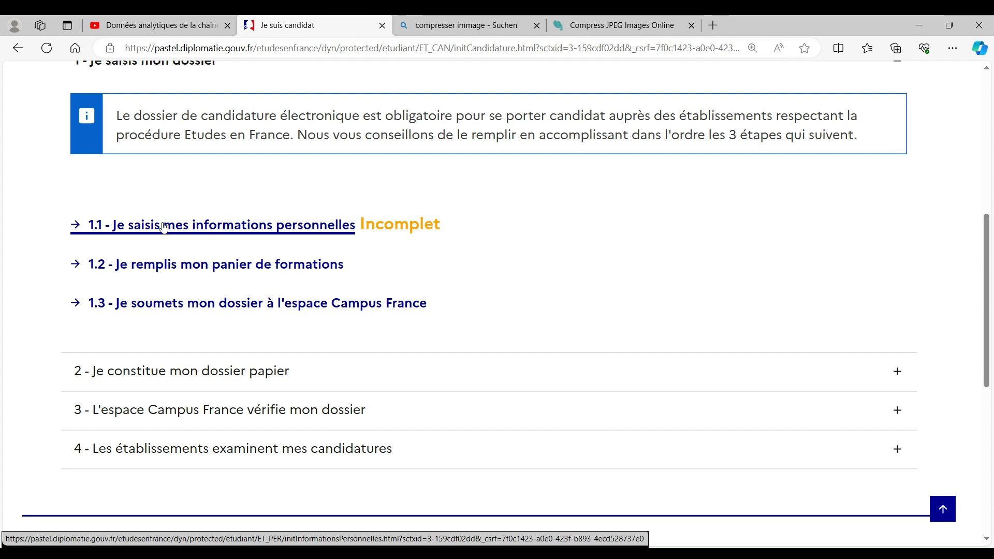
left_click(180, 229)
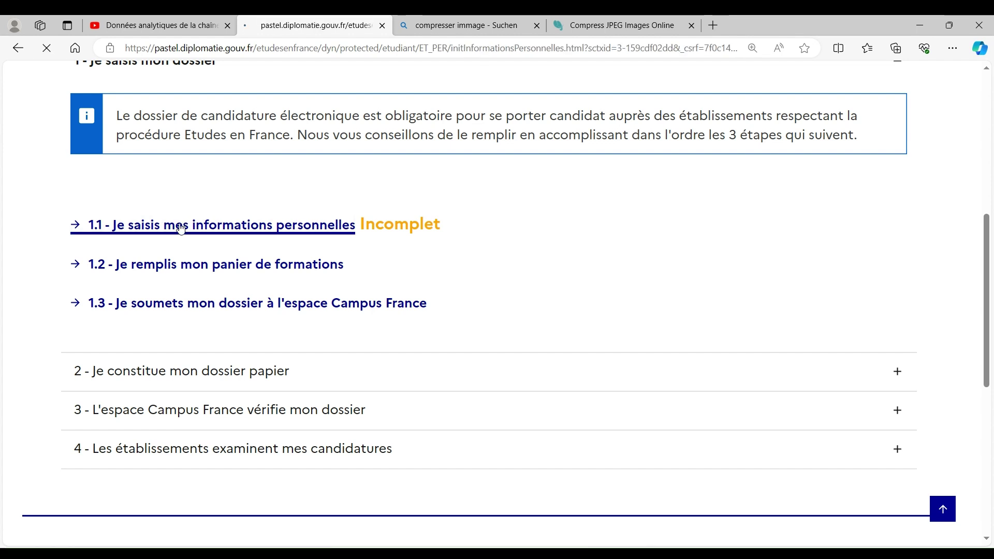
- Examine the "Identifiants et photo" section, highlighting the e-mail, the Etudes en France identifier, the handling branch and the photo status
scroll(544, 243, "down", 5)
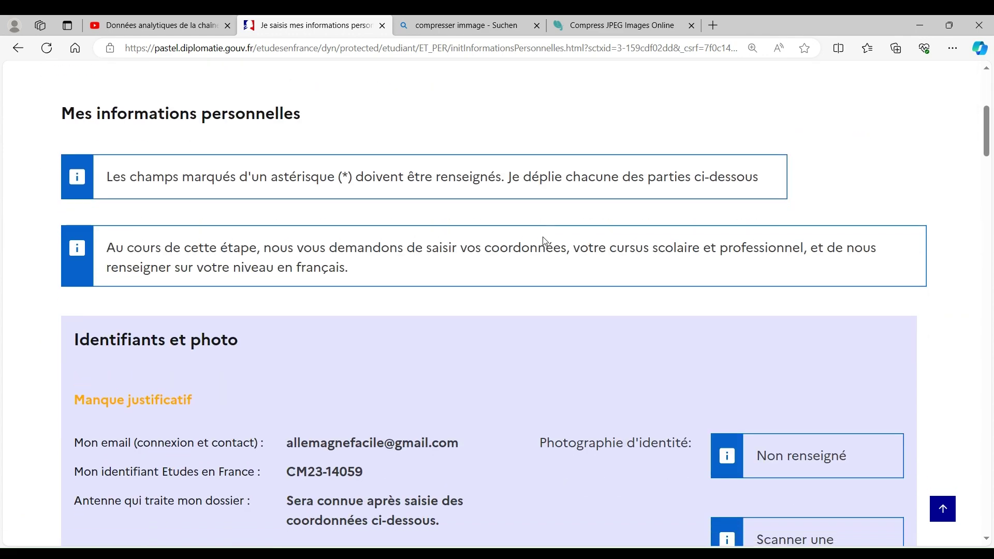
scroll(543, 237, "down", 4)
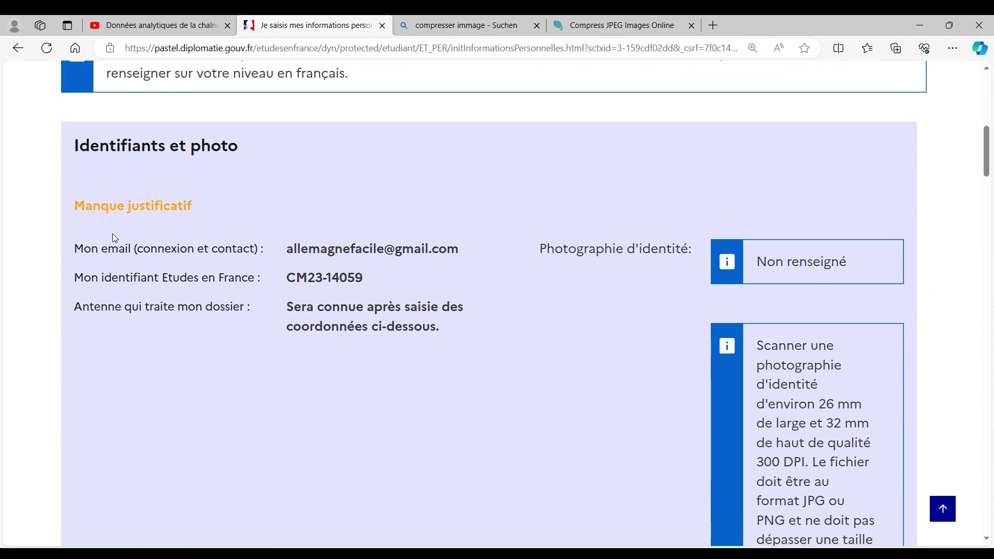
left_click_drag(288, 248, 459, 251)
left_click_drag(393, 274, 272, 278)
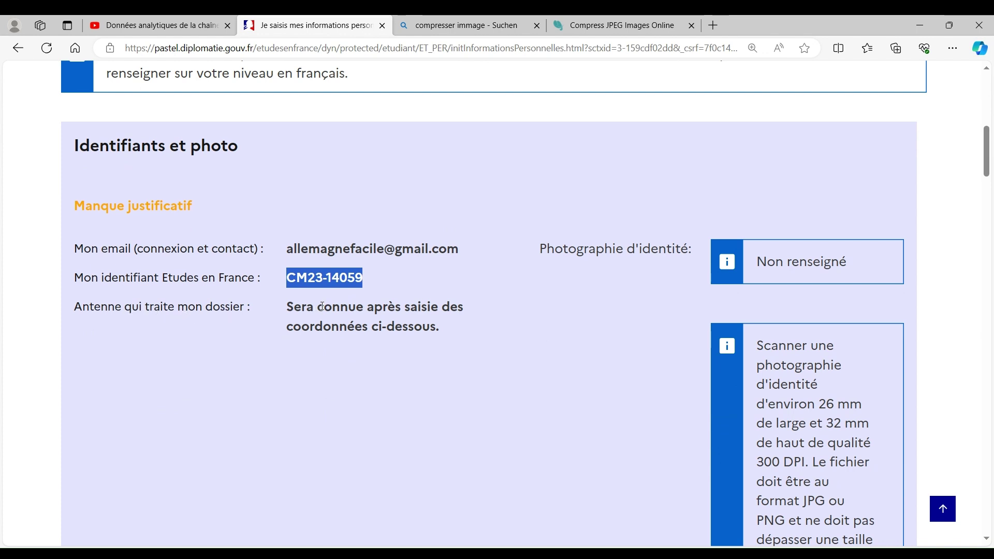
left_click_drag(286, 308, 461, 327)
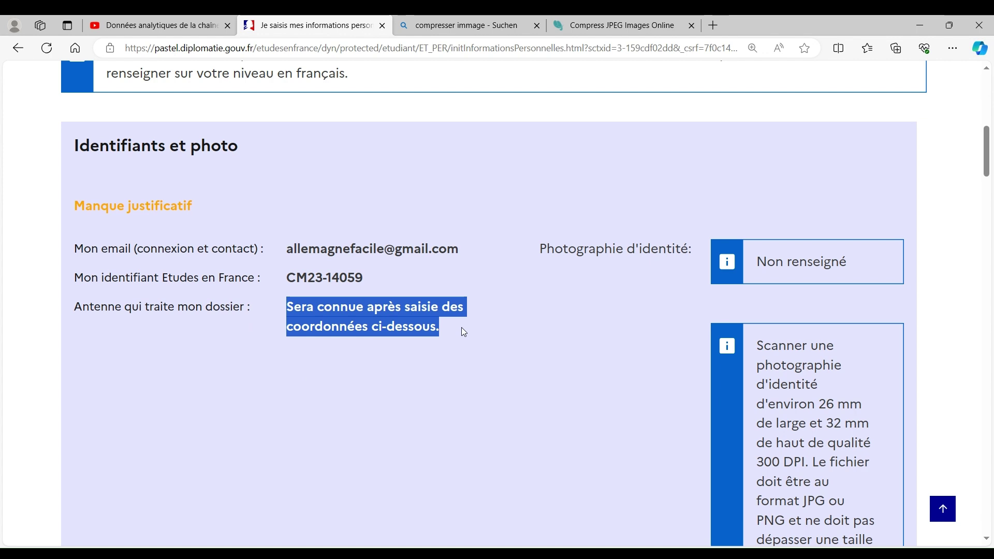
left_click(501, 398)
left_click_drag(537, 251, 850, 261)
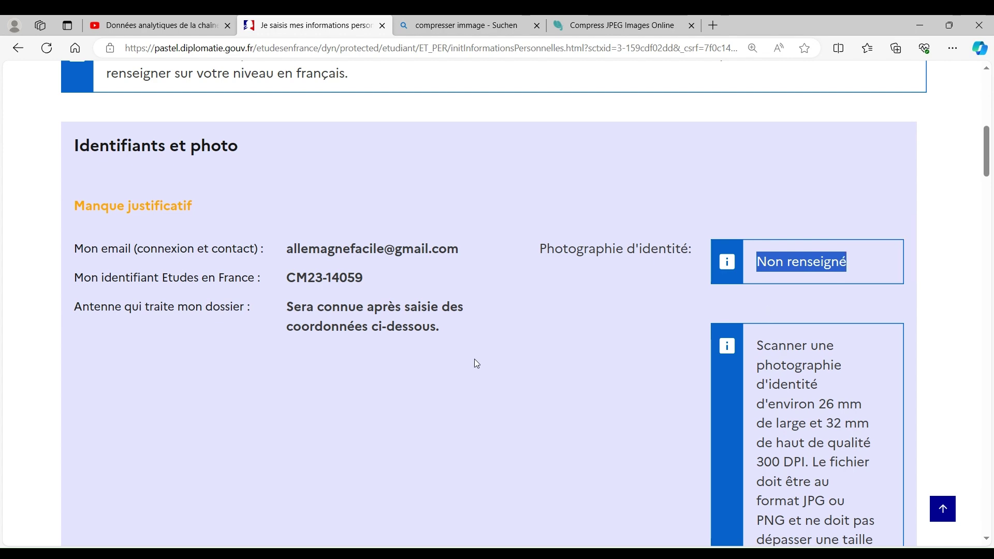
- Read the identity photo requirements, highlighting the accepted file format and the maximum file size
scroll(474, 359, "down", 3)
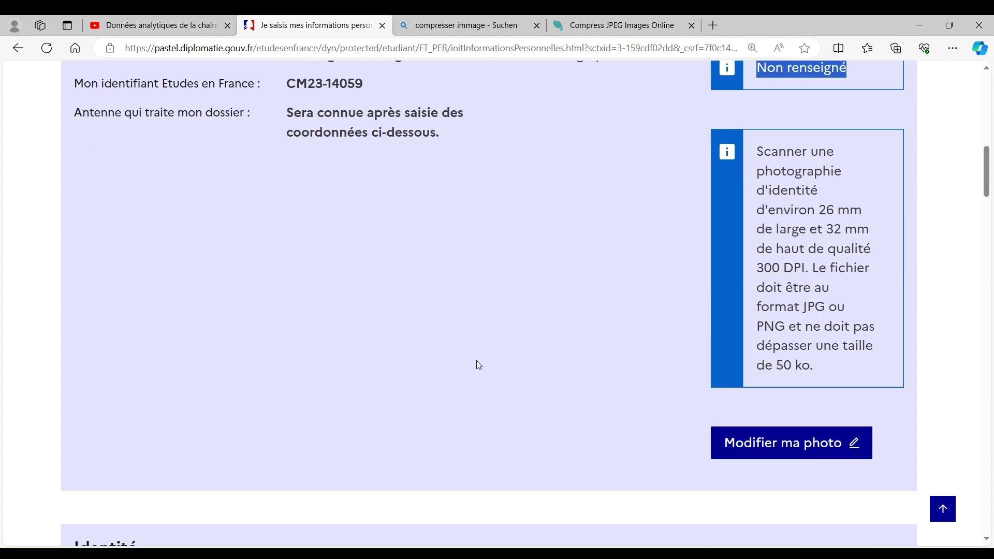
scroll(508, 329, "up", 1)
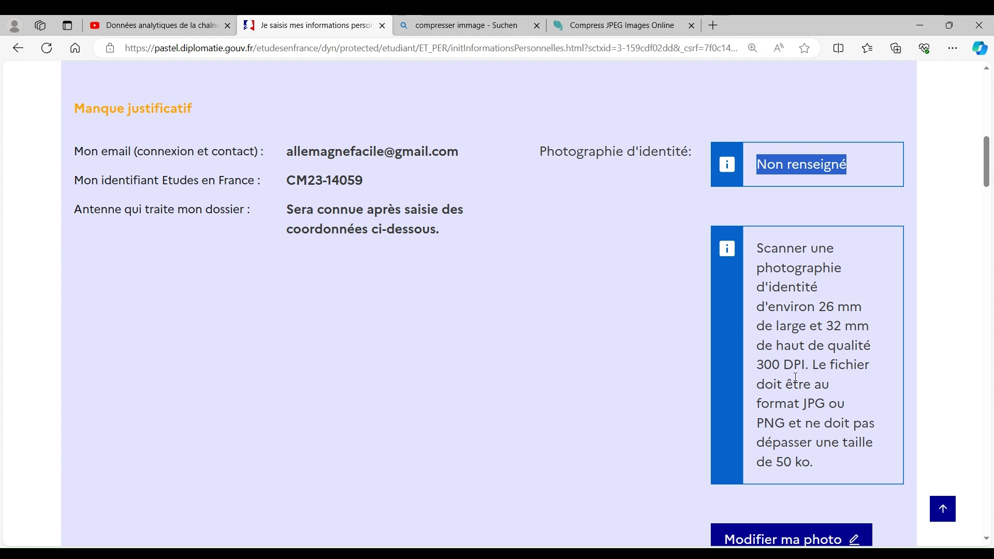
scroll(806, 377, "down", 2)
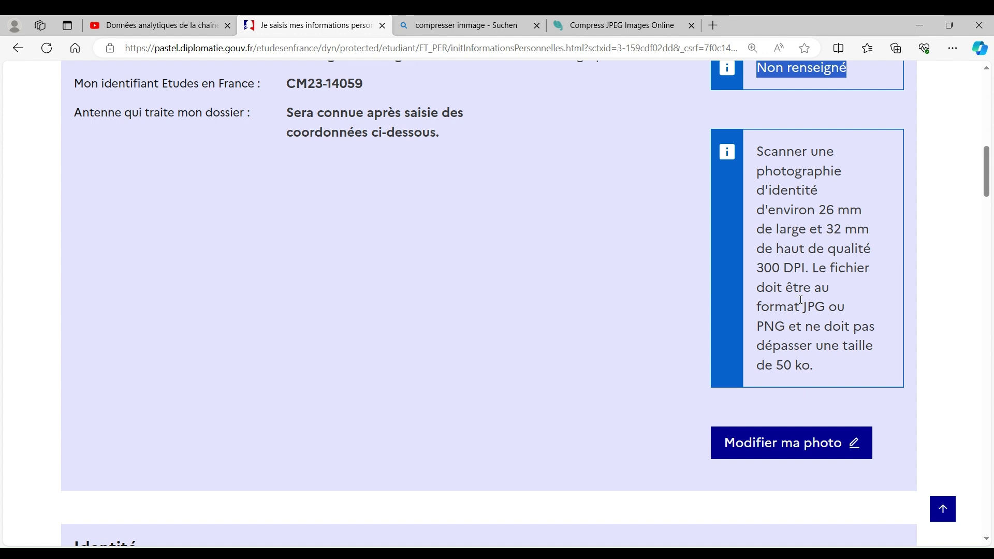
left_click_drag(757, 309, 839, 305)
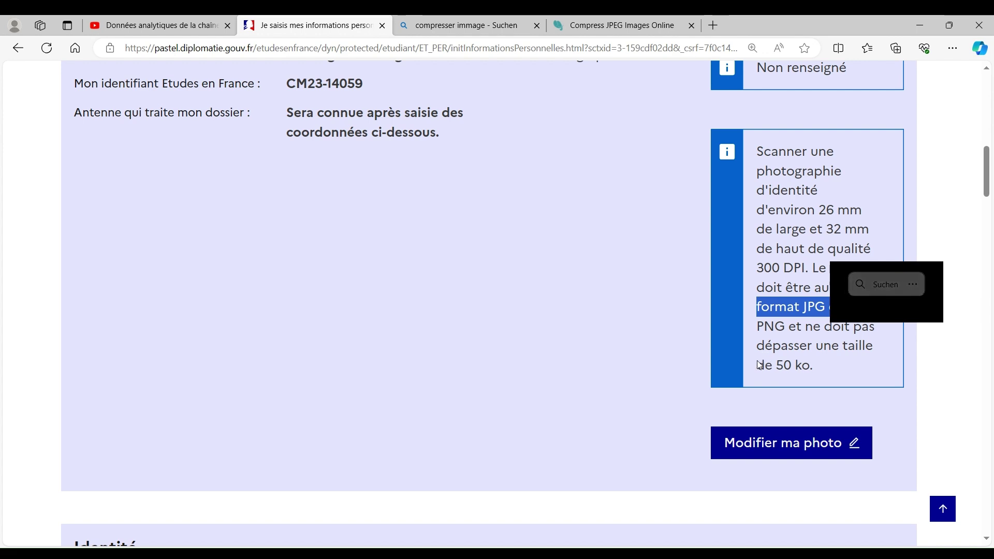
left_click_drag(759, 364, 821, 368)
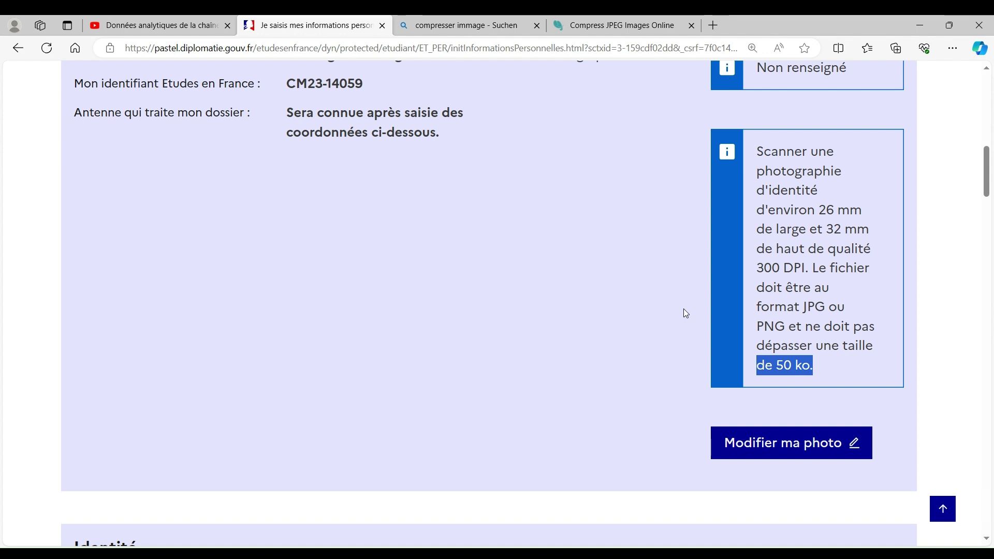
left_click(624, 274)
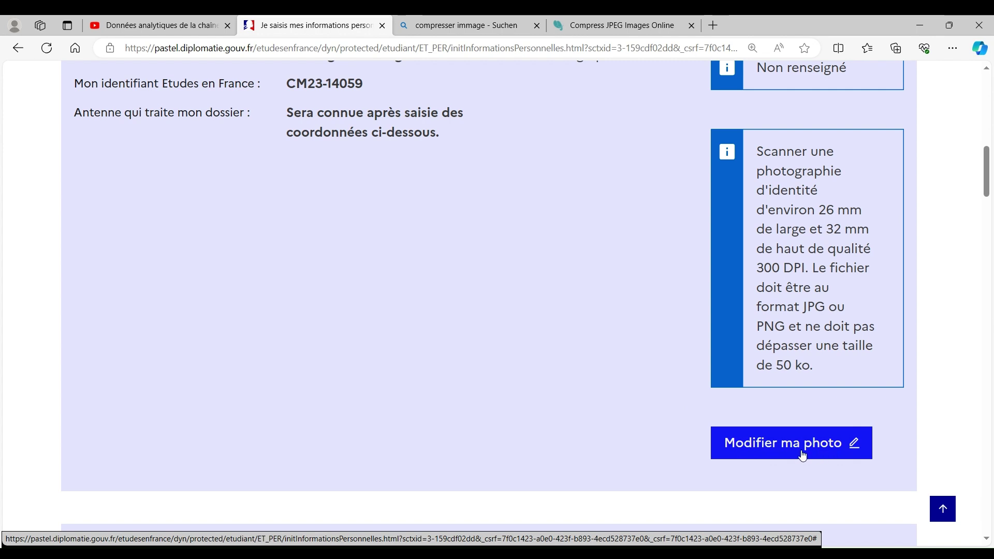
- Open the file chooser for changing the identity photo and close it without selecting a file
scroll(656, 310, "up", 3)
scroll(655, 307, "down", 5)
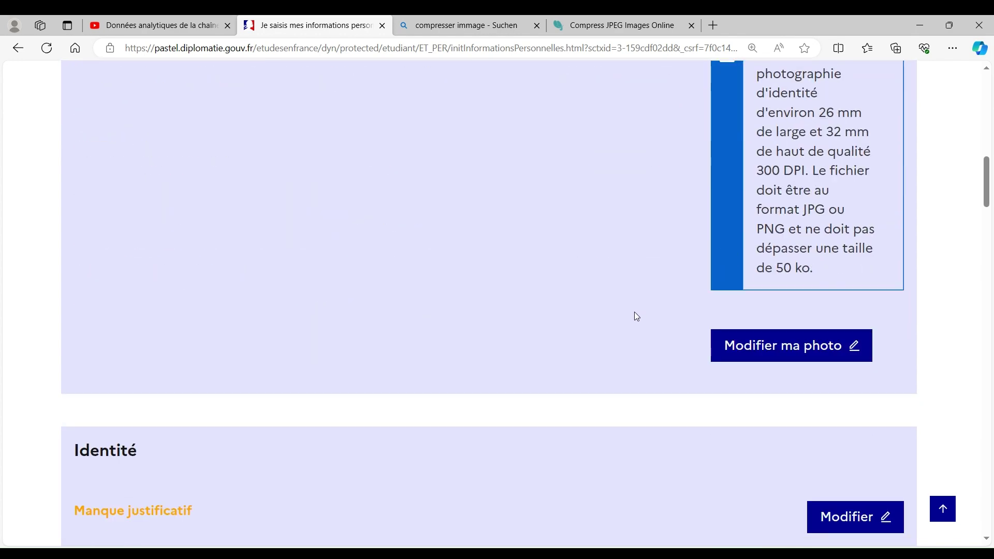
left_click(729, 345)
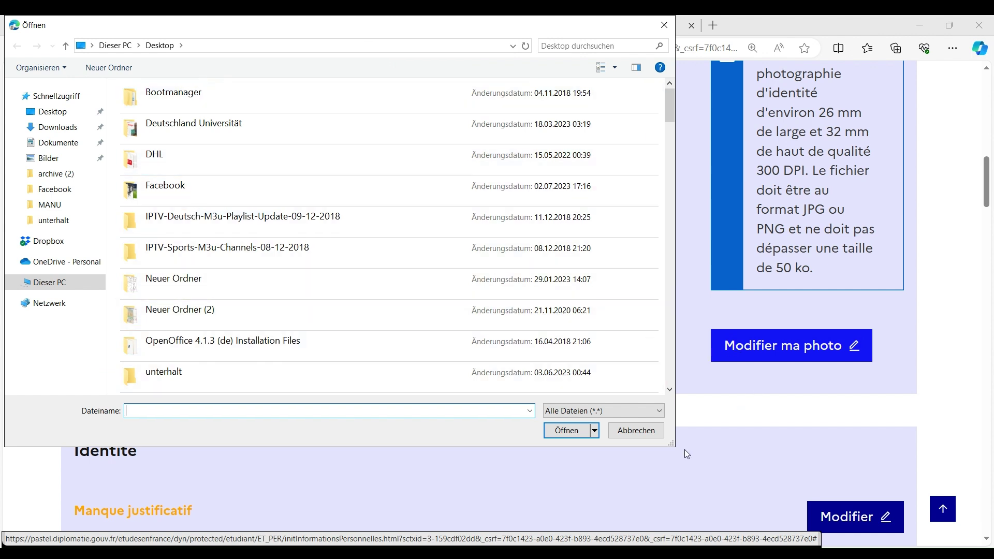
left_click(627, 433)
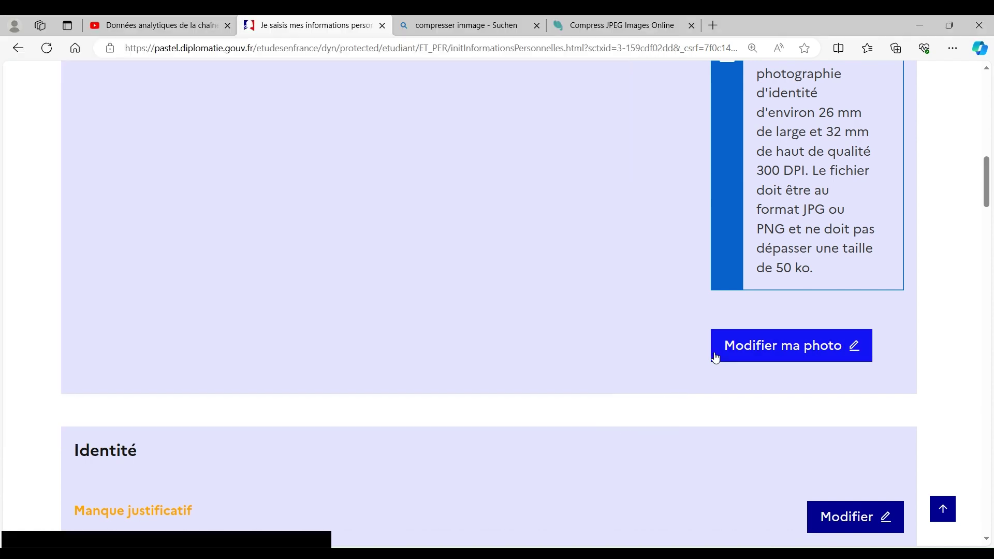
- Open the supporting documents window of the "Identité" section to view its upload rules and close it
scroll(424, 303, "down", 3)
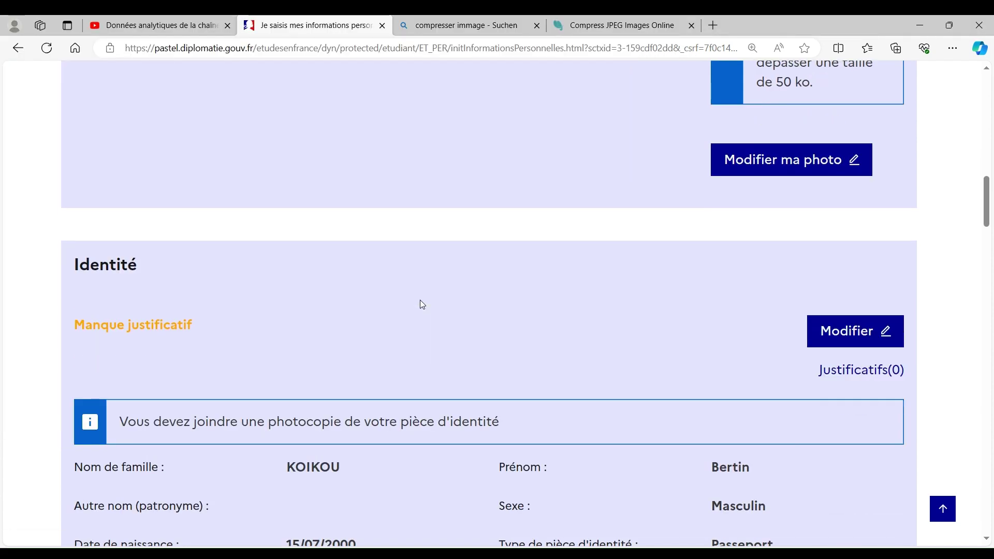
scroll(428, 269, "up", 2)
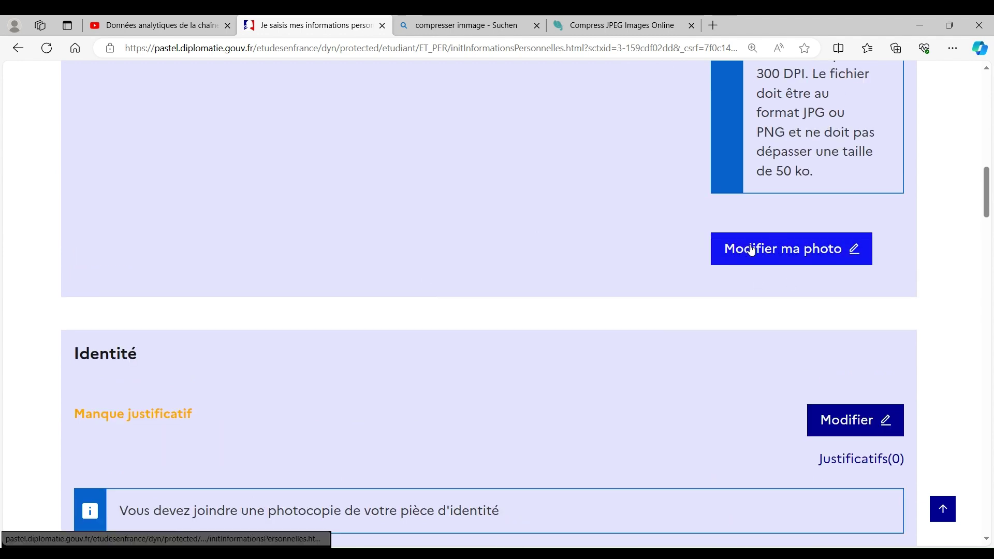
scroll(528, 258, "down", 3)
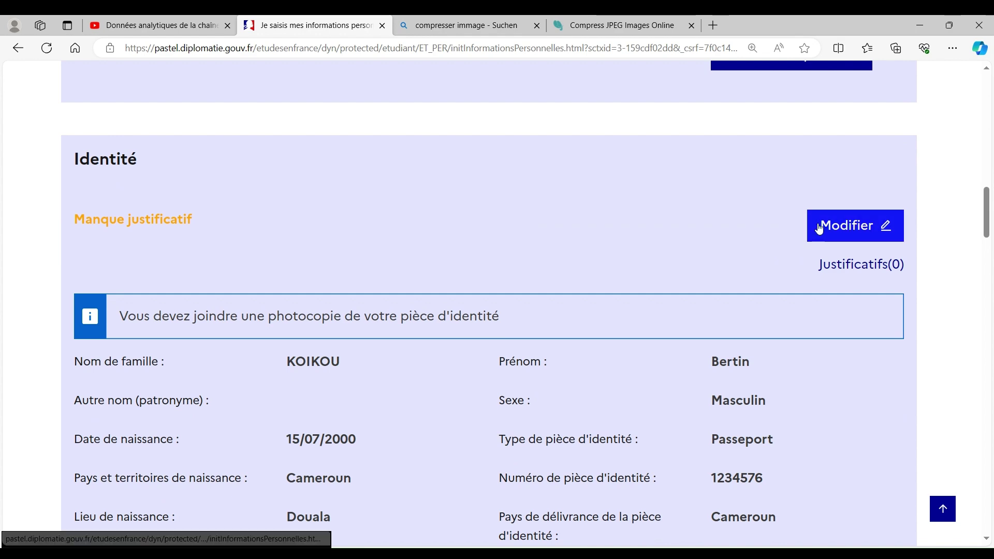
left_click(860, 266)
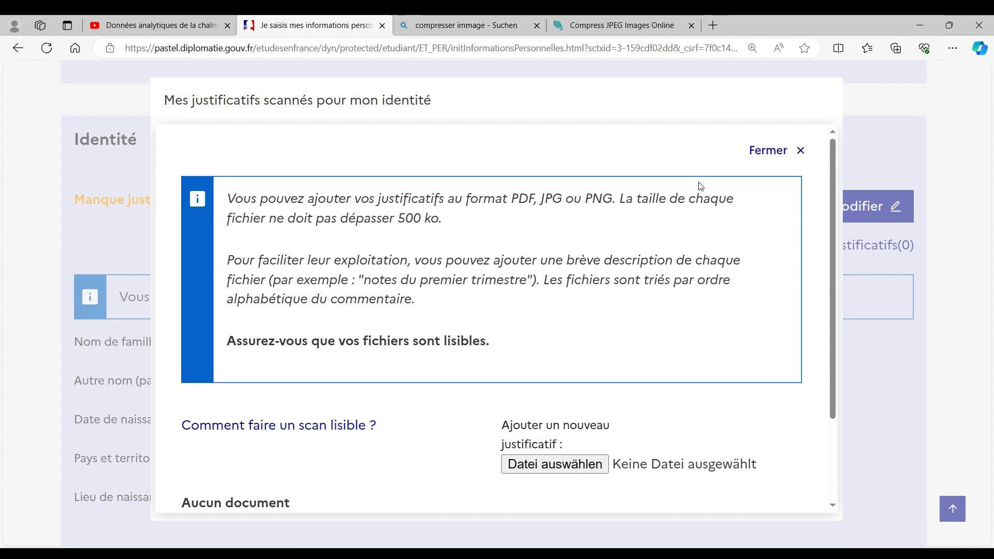
left_click(797, 152)
- Review the "Identité" section, highlighting its missing-document status and the personal and identity document details
scroll(778, 275, "up", 5)
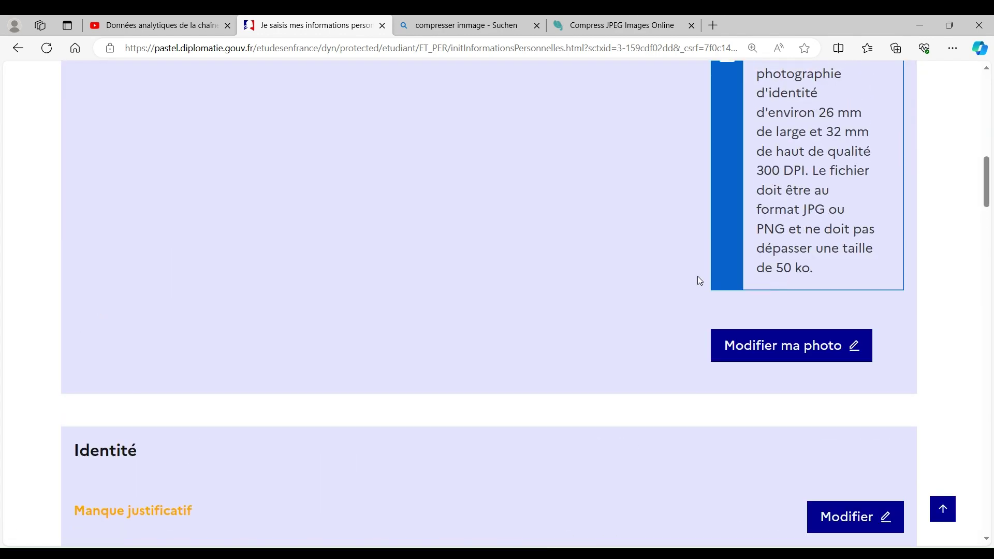
scroll(624, 266, "down", 5)
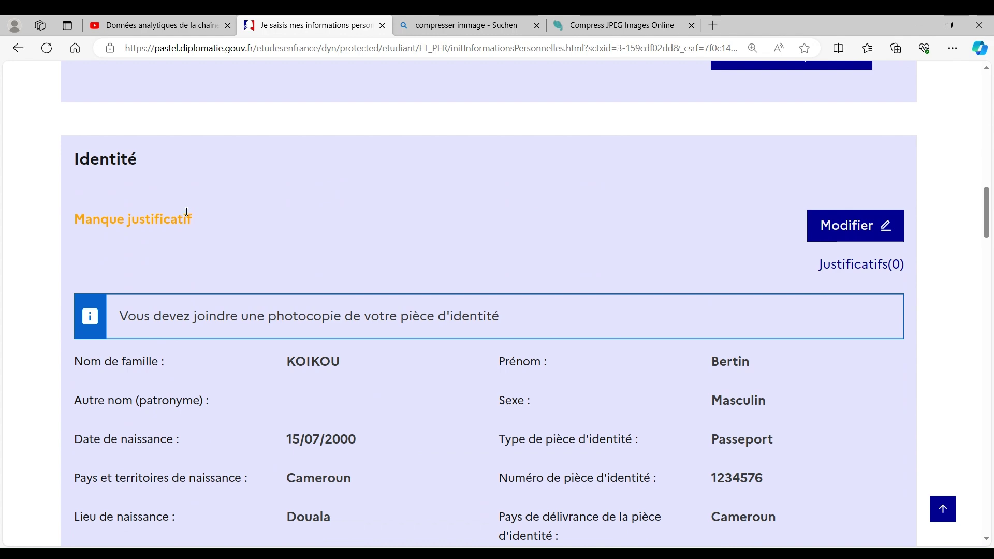
left_click_drag(192, 219, 76, 221)
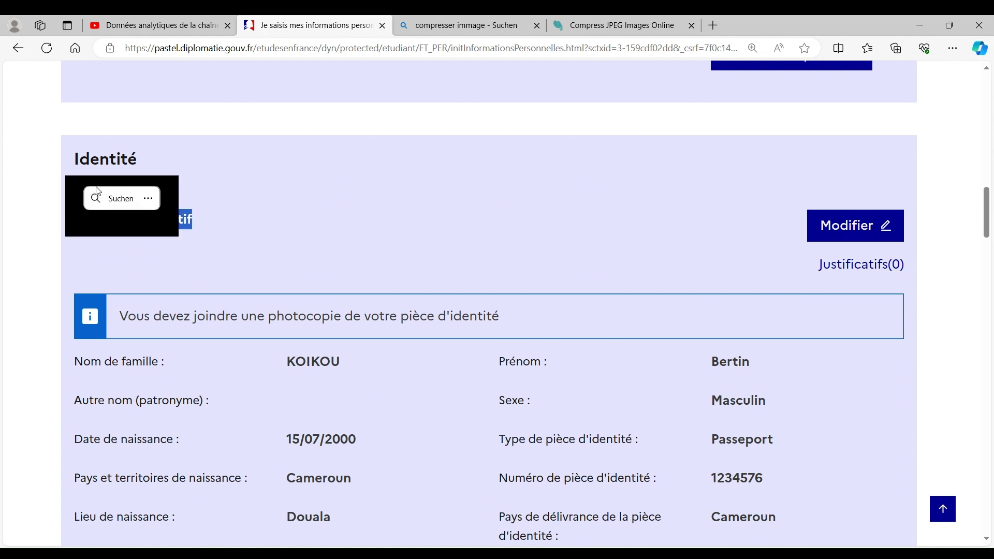
scroll(400, 233, "down", 2)
scroll(416, 226, "down", 4)
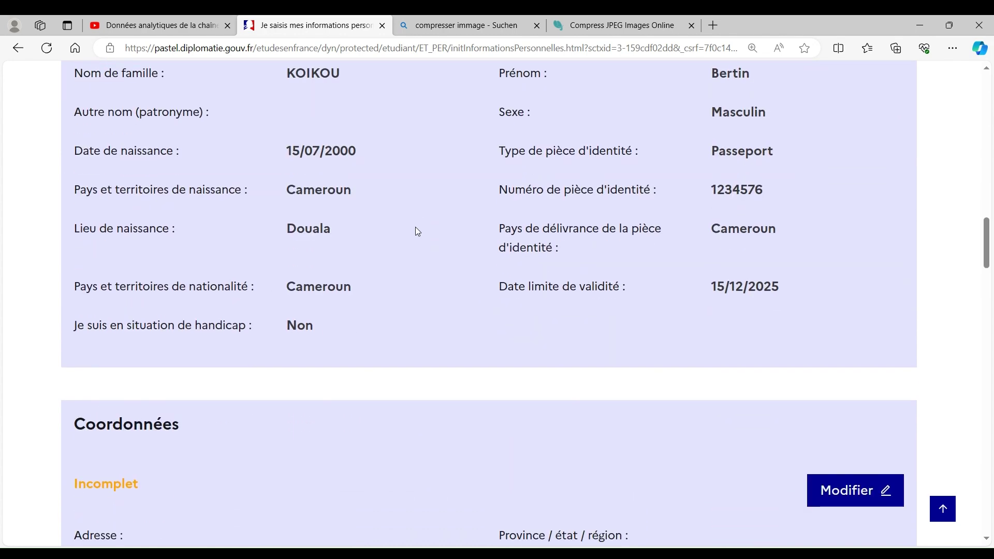
scroll(416, 227, "up", 2)
scroll(202, 179, "up", 2)
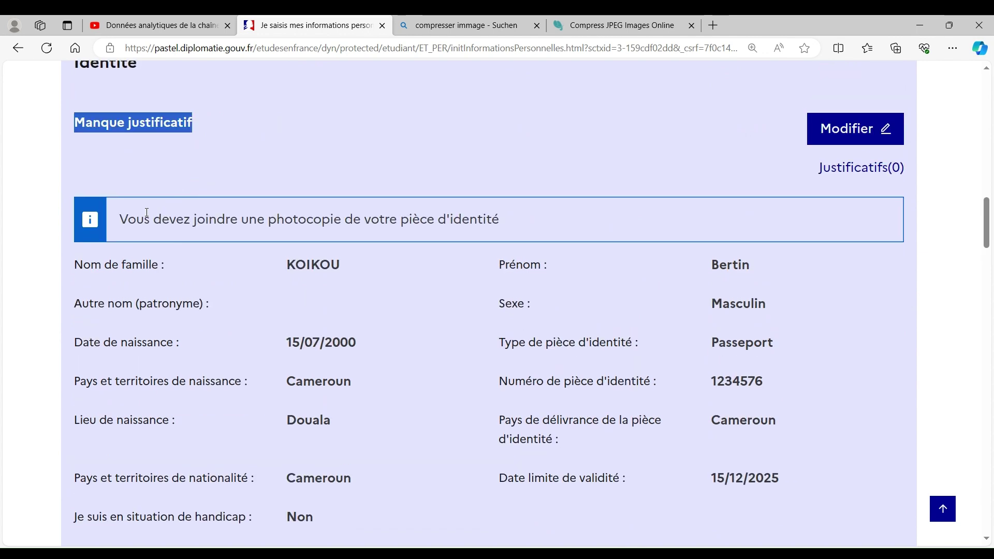
left_click_drag(76, 269, 783, 463)
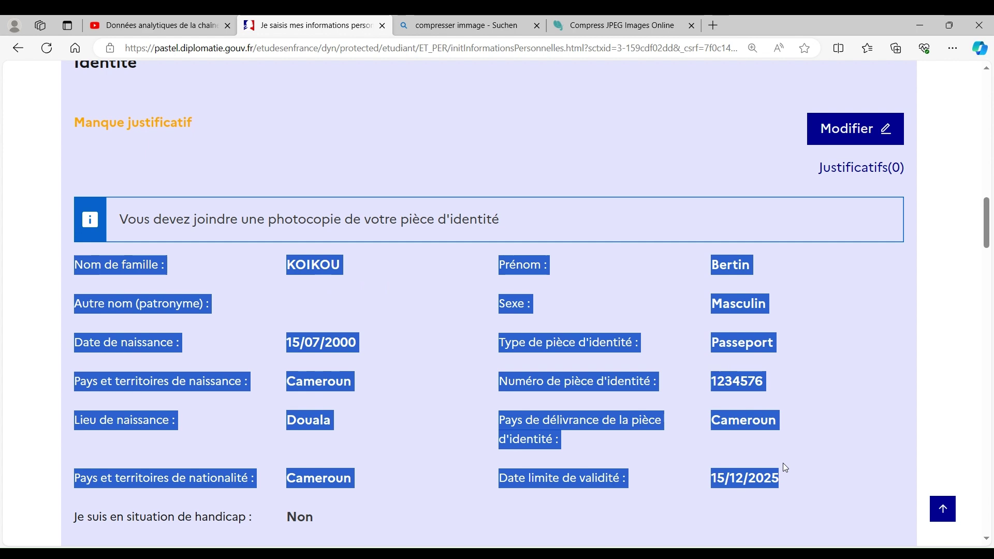
- Review the "Coordonnées" section, highlighting the mobile phone field and the section's completion status
left_click(255, 303)
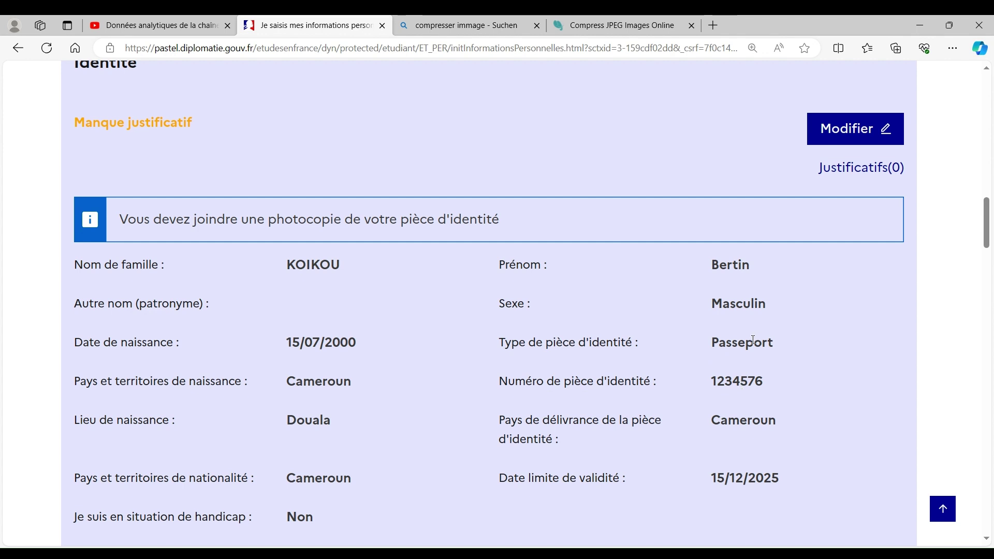
scroll(670, 300, "down", 2)
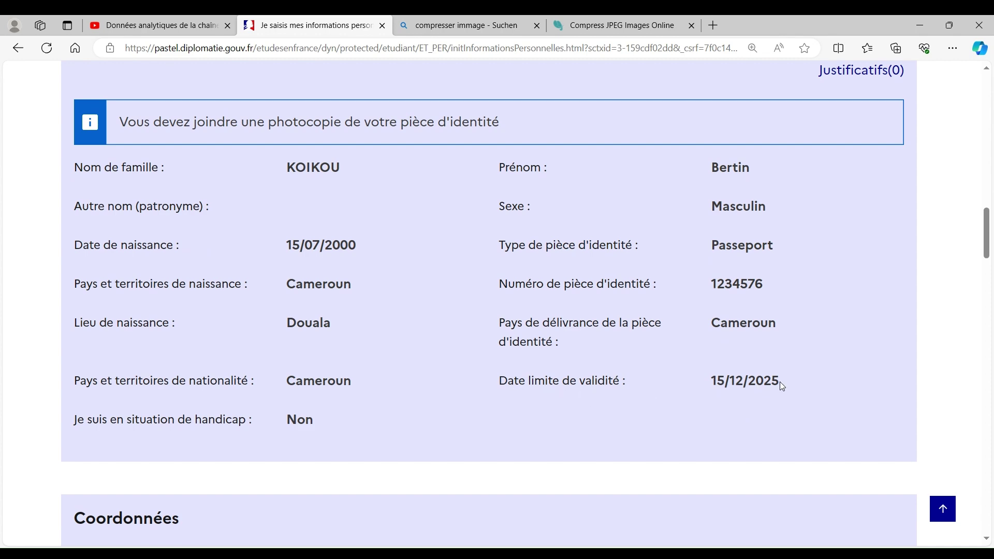
scroll(782, 378, "down", 5)
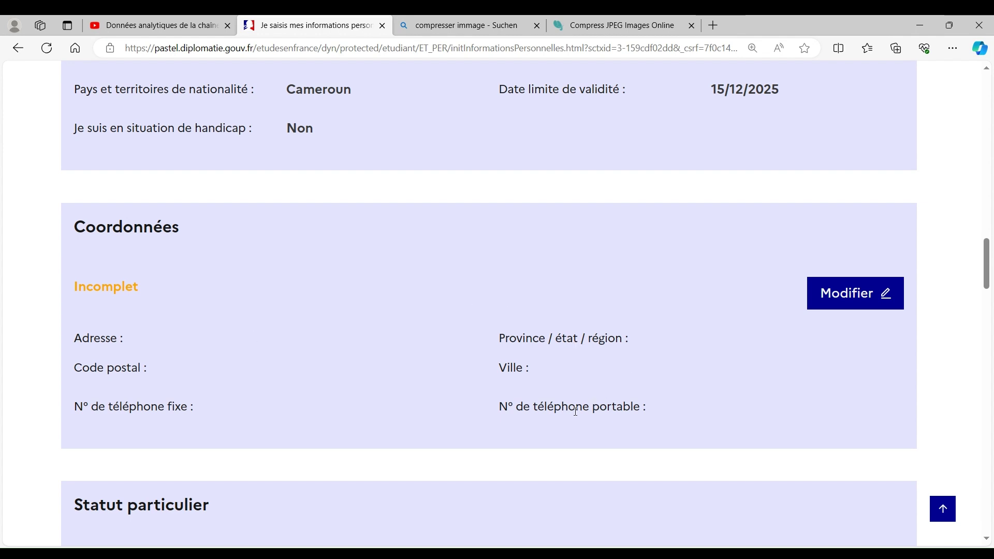
left_click_drag(485, 407, 657, 428)
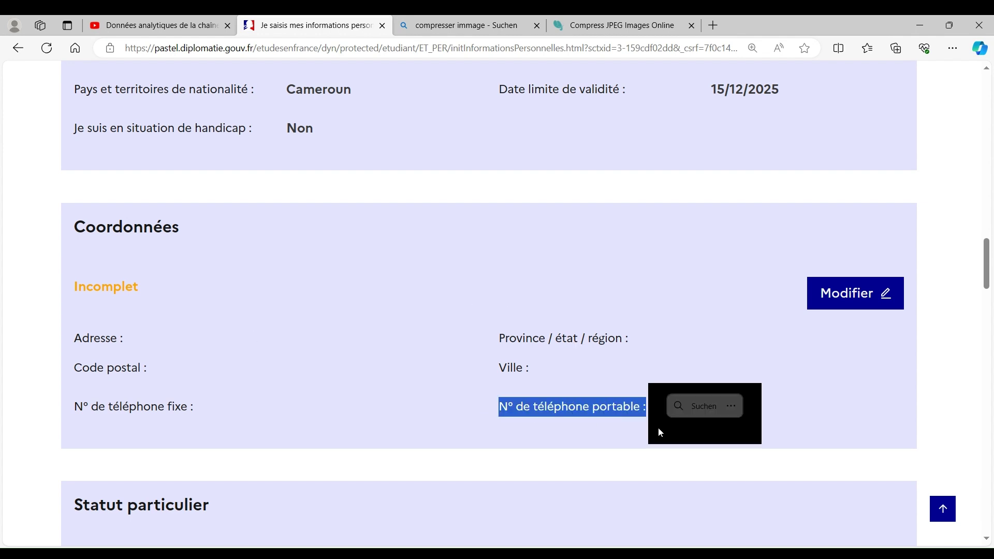
left_click(302, 366)
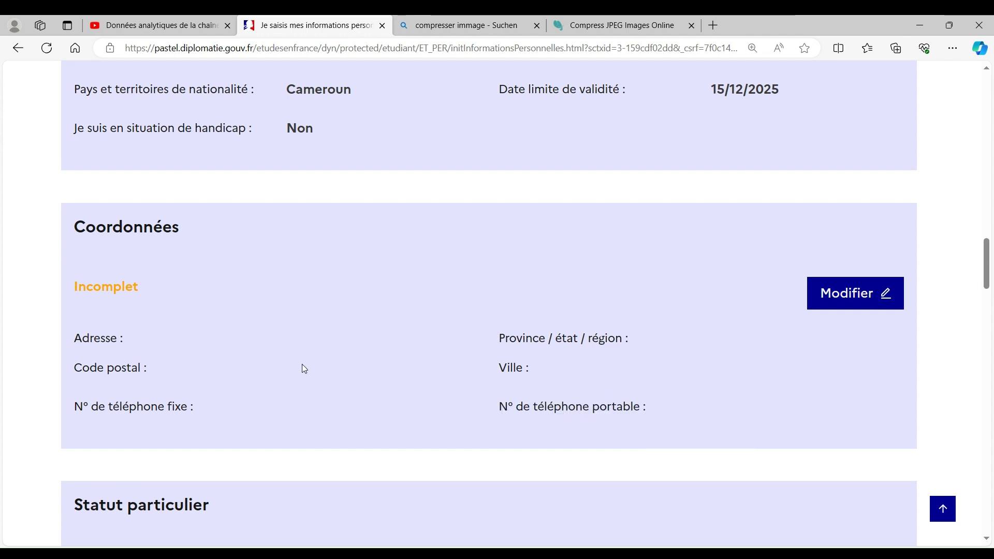
scroll(222, 389, "down", 3)
scroll(235, 302, "up", 2)
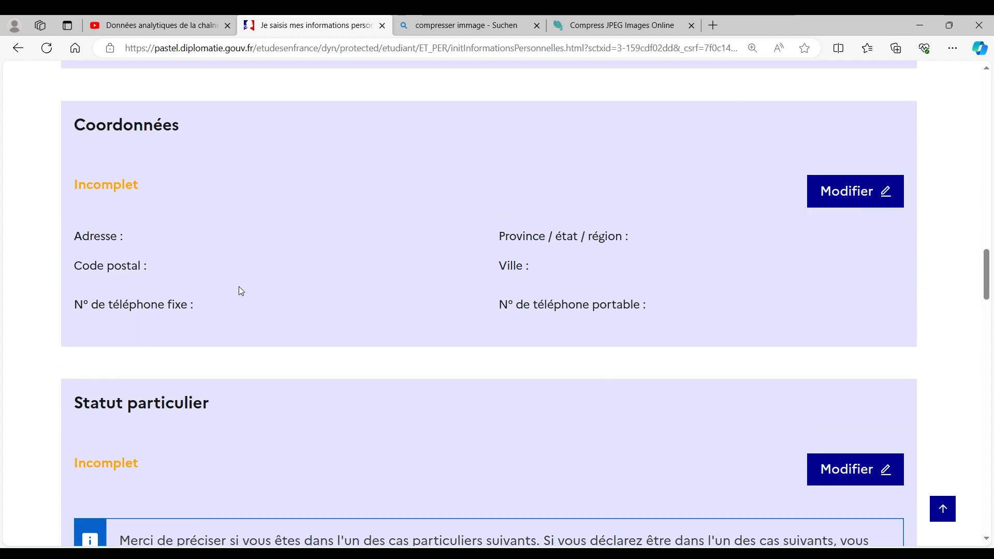
left_click_drag(146, 188, 75, 191)
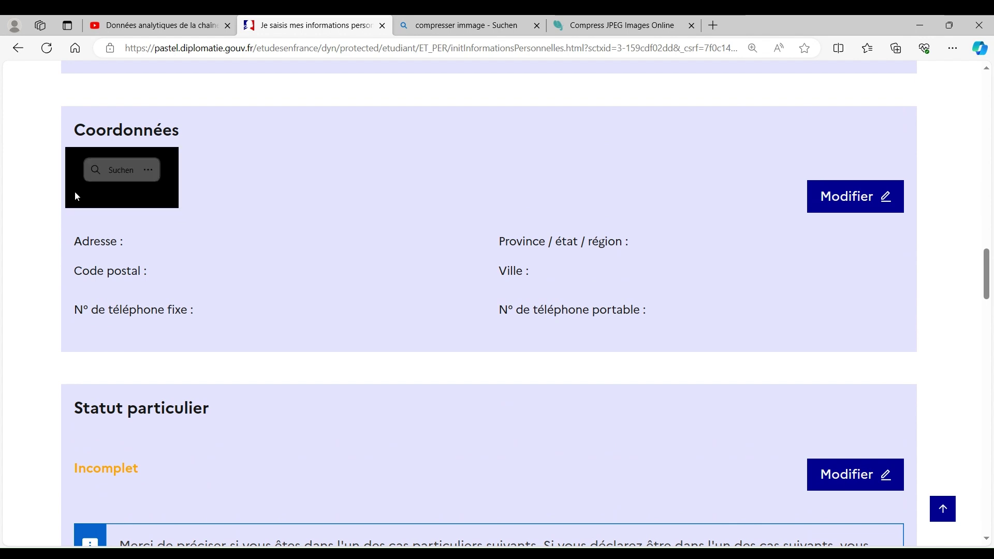
left_click(261, 448)
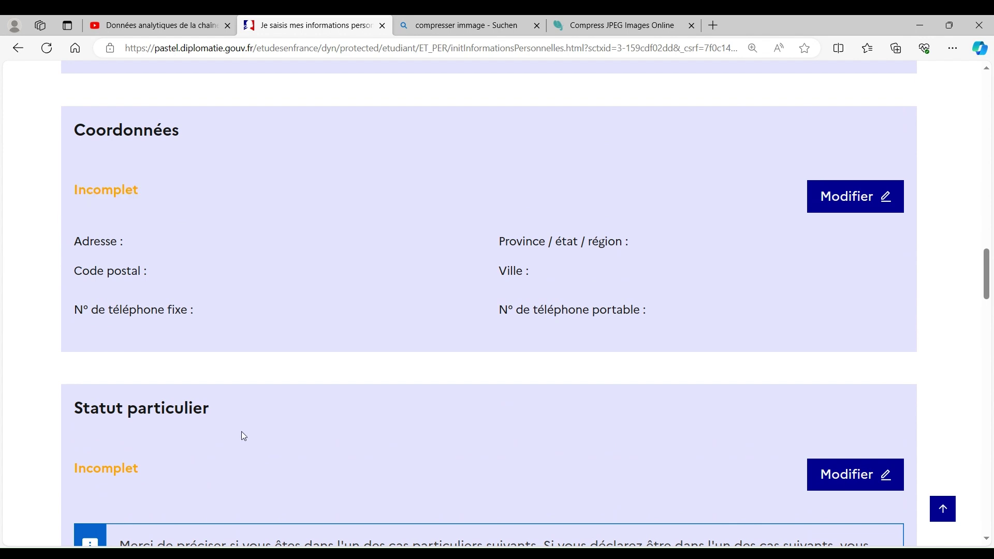
- Read the "Statut particulier" section and highlight the "Mon Curriculum Vitae (CV)" heading below it
scroll(241, 431, "down", 4)
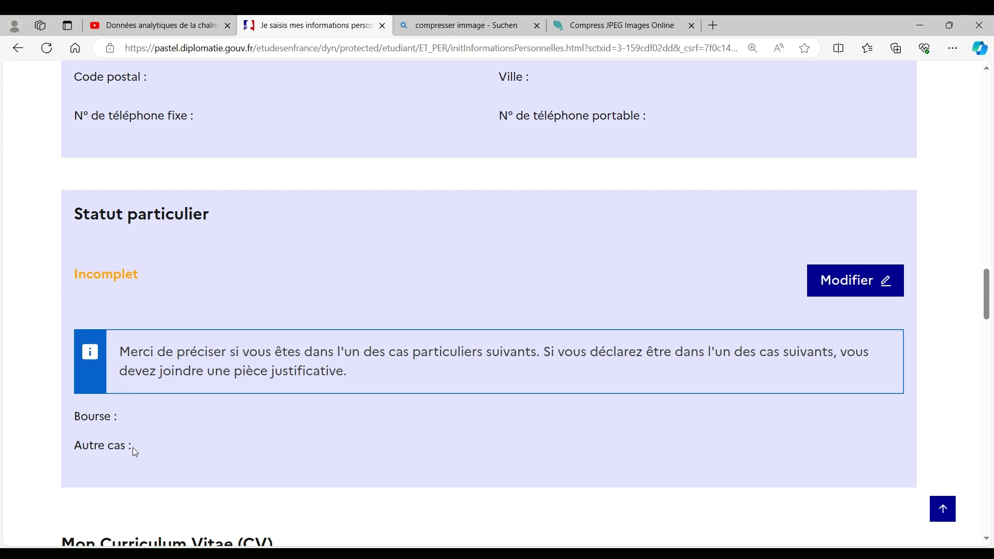
scroll(133, 447, "down", 3)
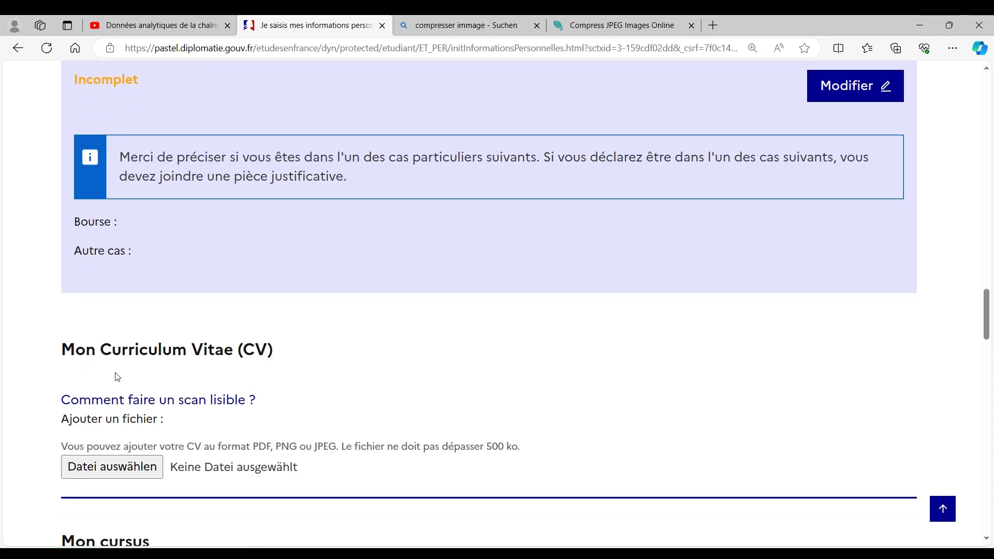
scroll(221, 346, "down", 2)
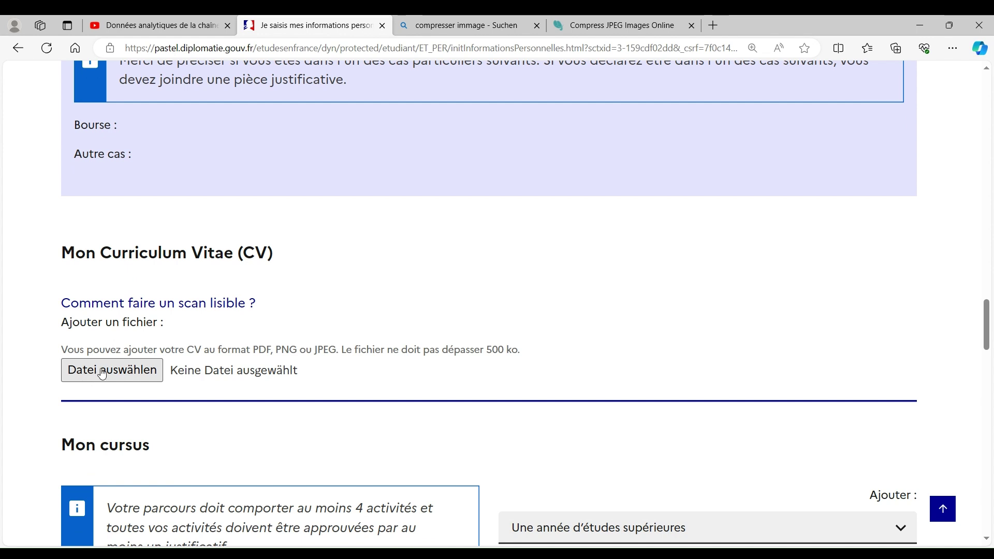
left_click_drag(61, 258, 273, 239)
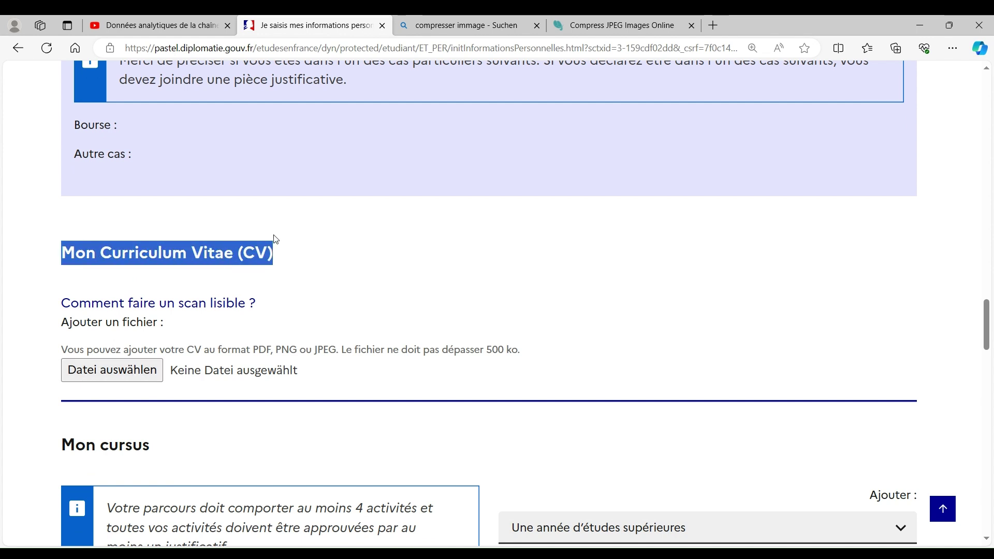
left_click(41, 376)
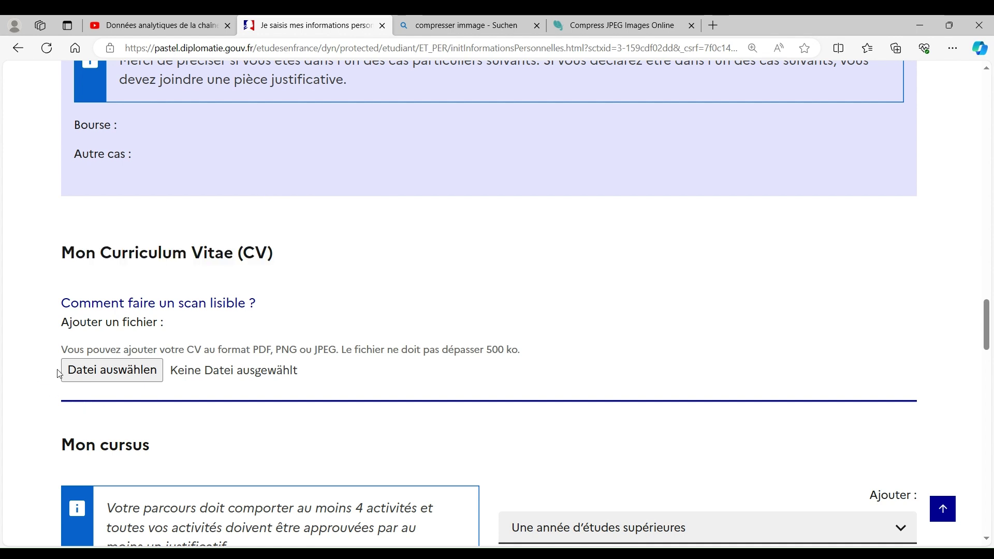
- Open the file chooser for the CV, browse the Desktop files and cancel without selecting one
left_click(96, 371)
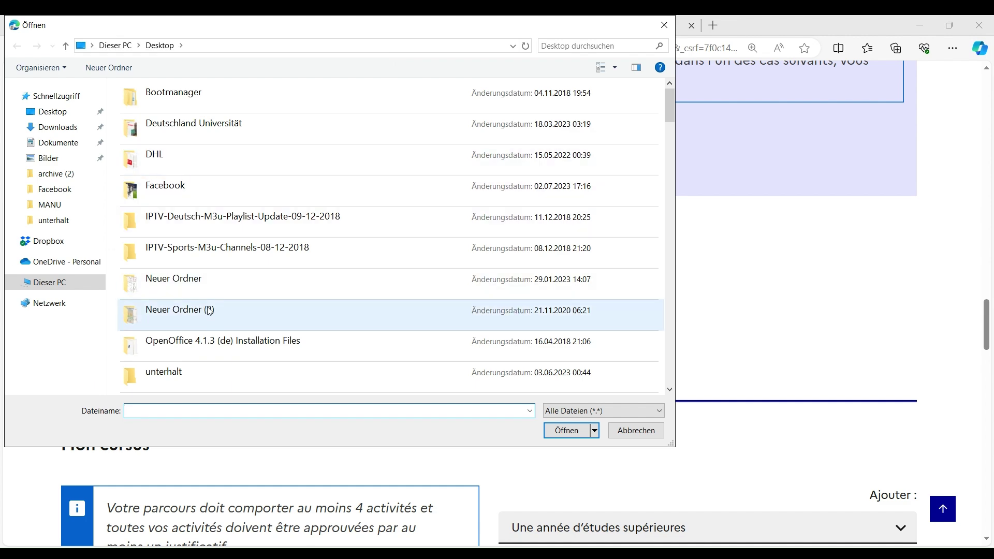
scroll(212, 290, "down", 6)
scroll(218, 270, "up", 2)
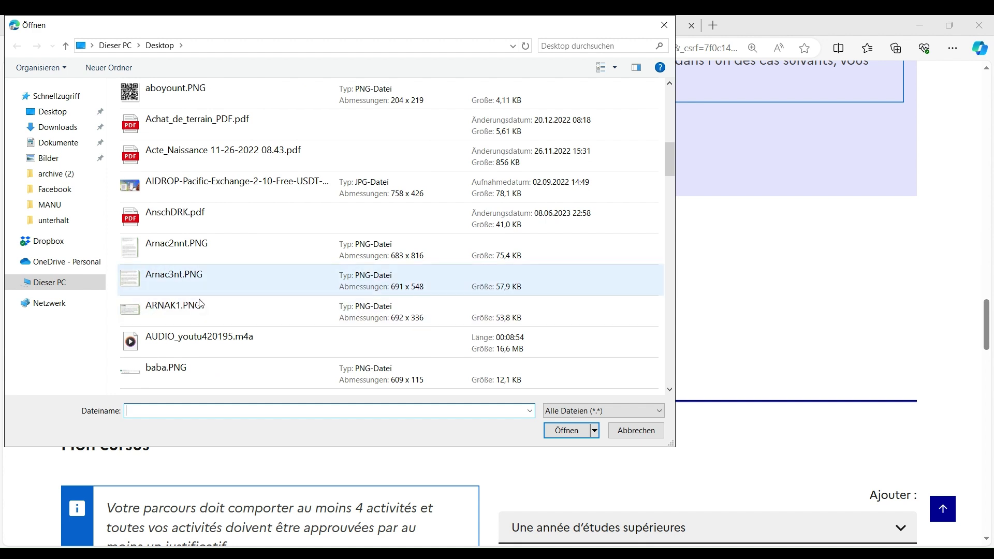
scroll(244, 281, "down", 2)
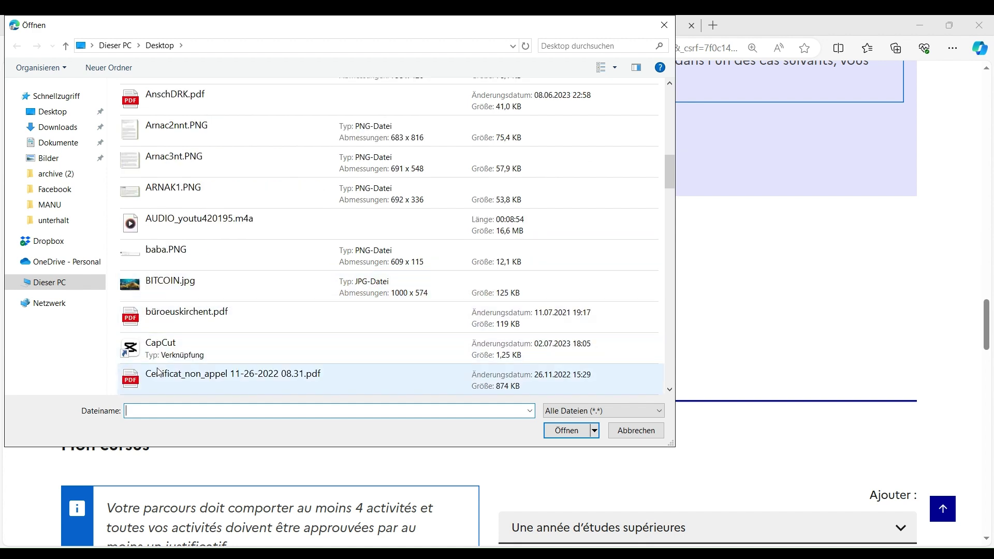
scroll(166, 246, "up", 7)
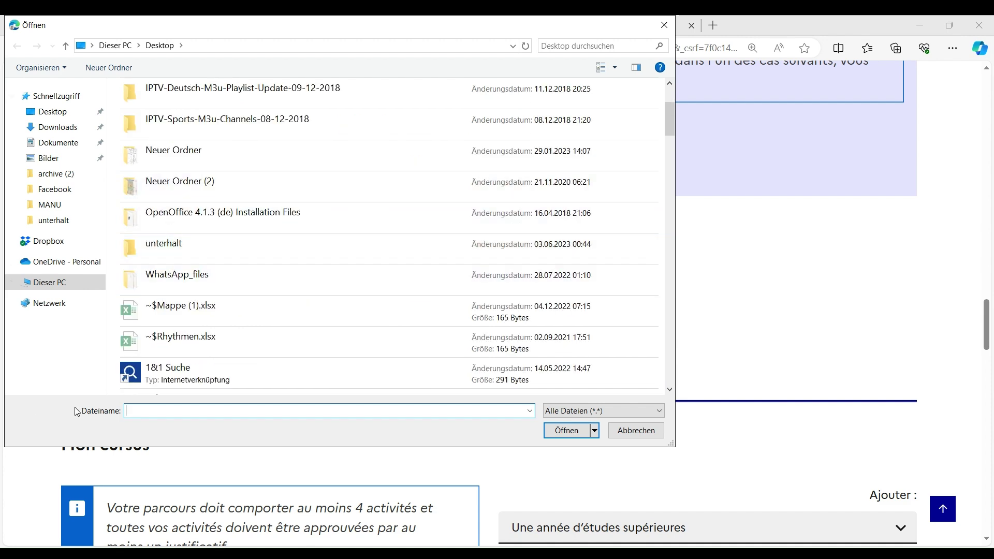
left_click(616, 436)
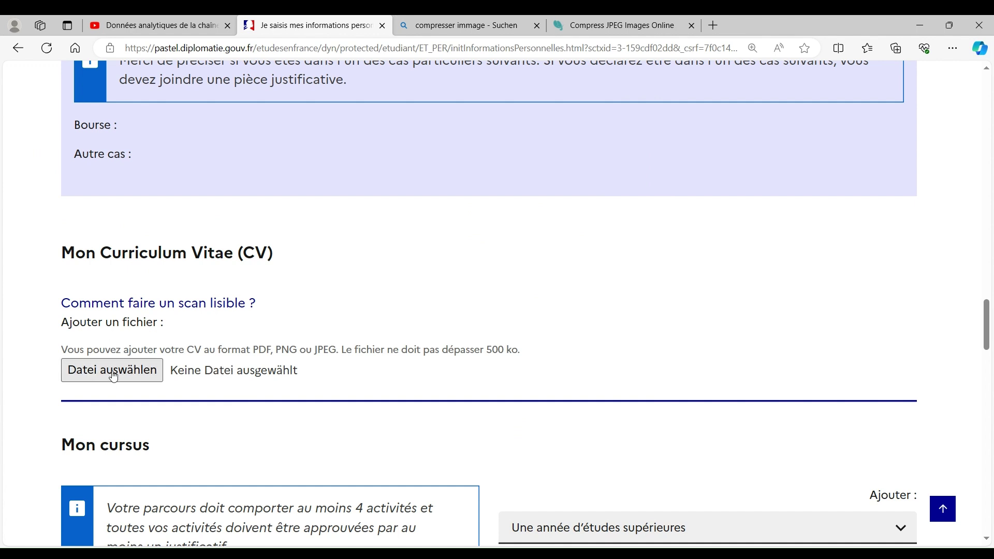
- Examine the CV upload rules, highlighting the maximum file size and the line on accepted formats
scroll(160, 289, "down", 2)
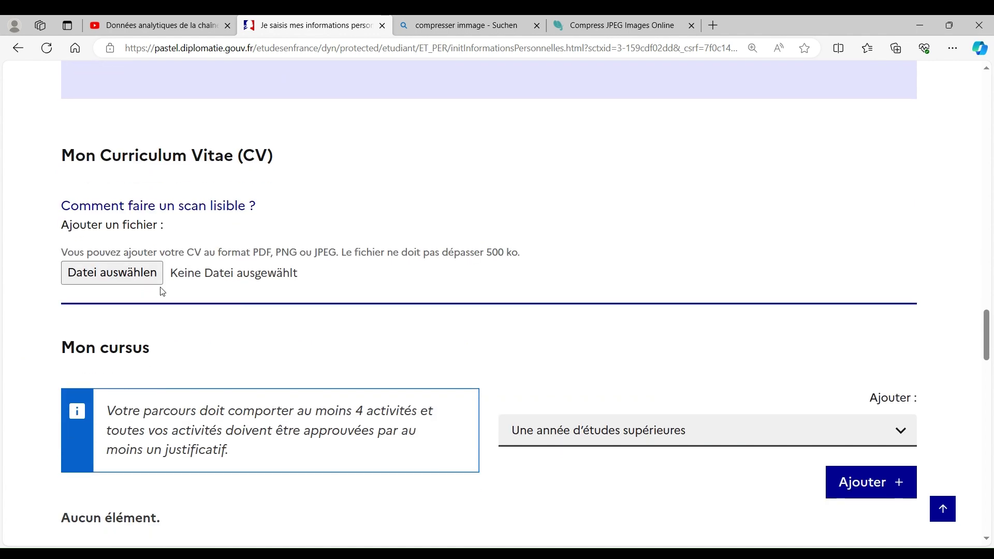
left_click_drag(479, 252, 522, 254)
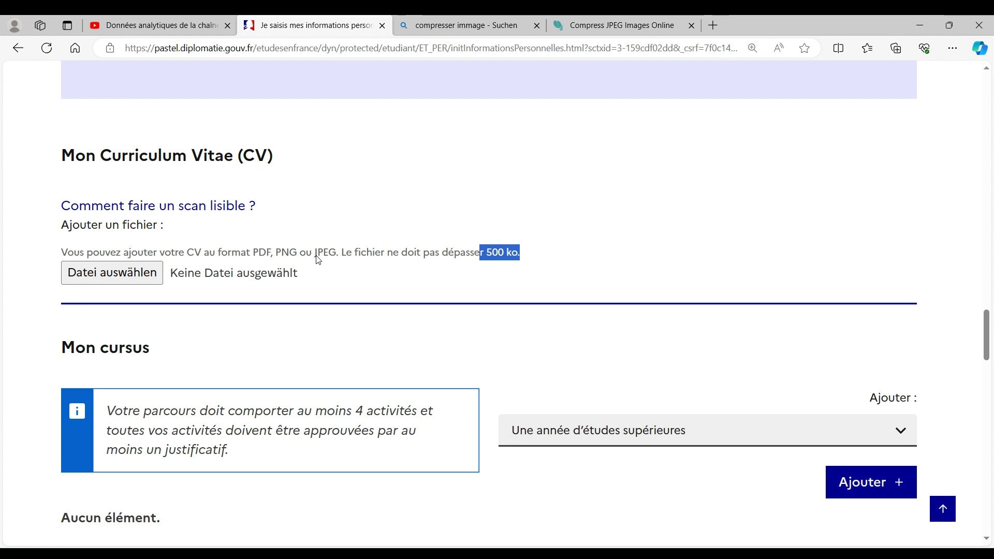
left_click(559, 261)
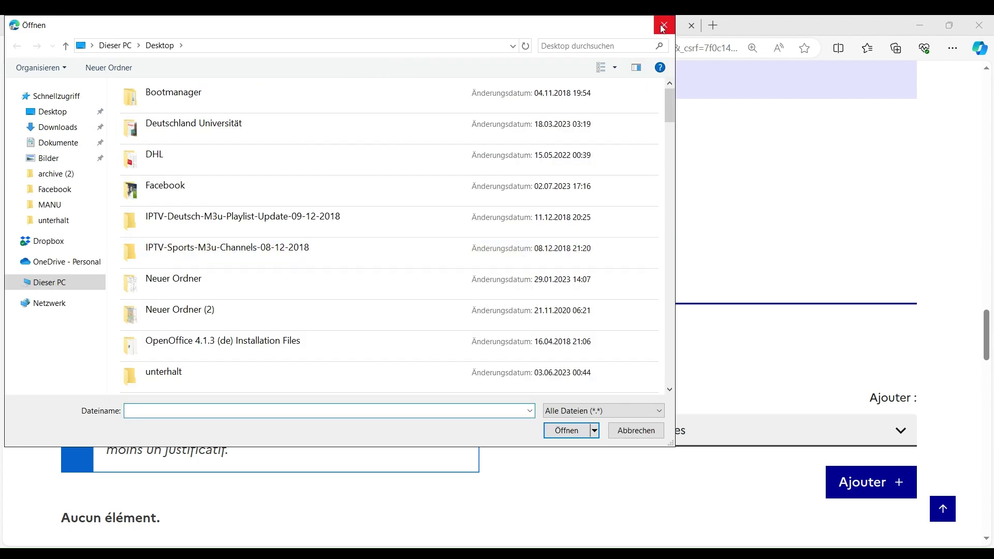
left_click(664, 25)
left_click_drag(523, 254, 28, 238)
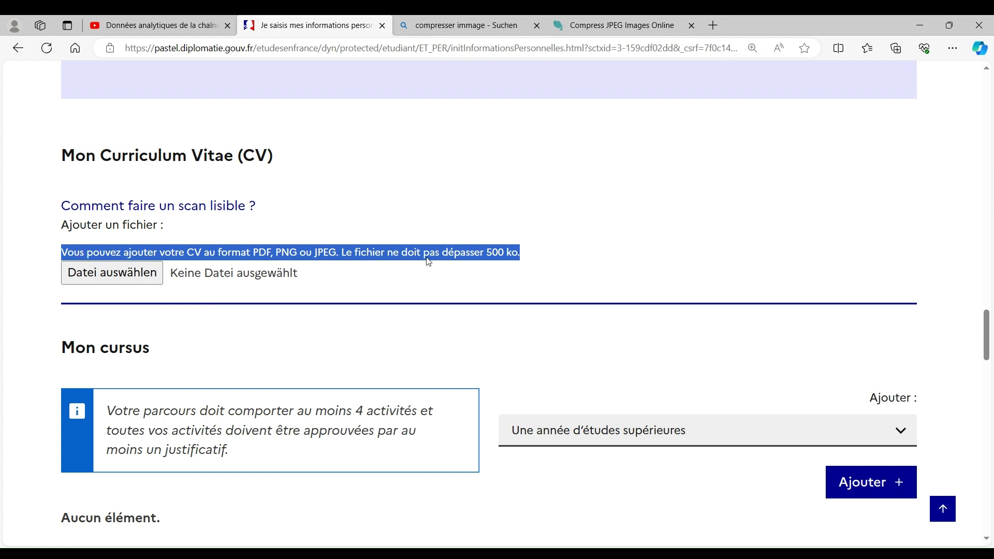
left_click(706, 155)
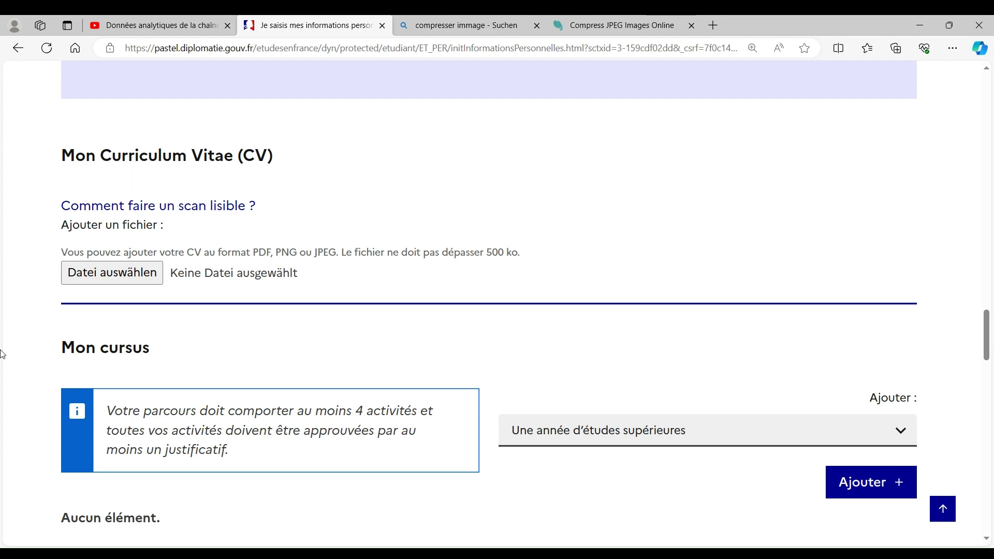
- Look at the activity types offered in "Mon cursus", then open the "Année d'études supérieures" form and close it unfilled
scroll(16, 332, "down", 4)
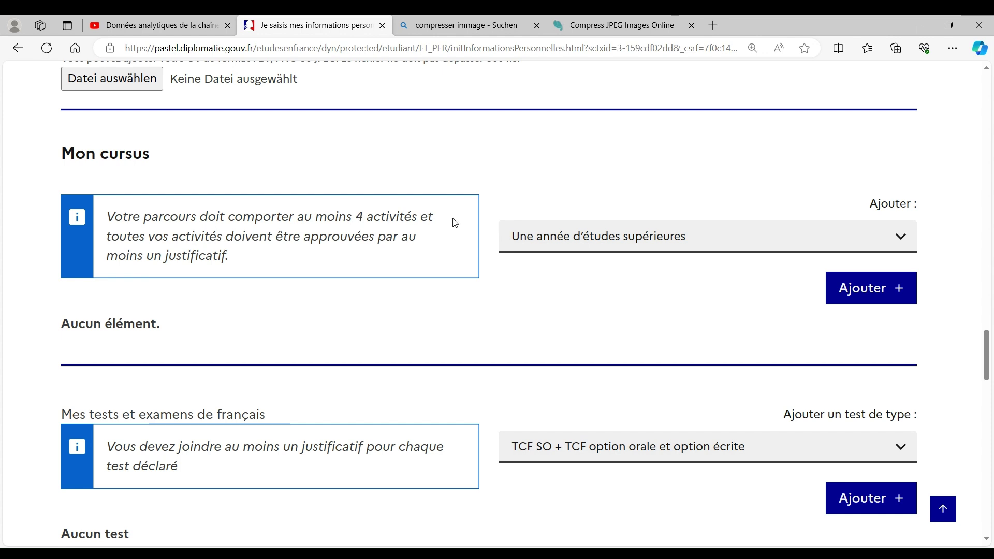
left_click(901, 240)
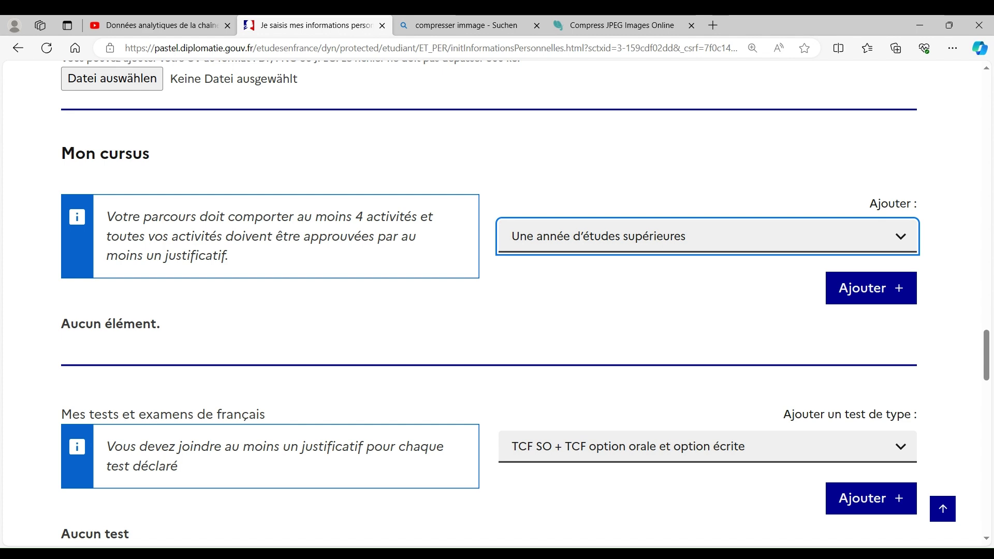
left_click(340, 329)
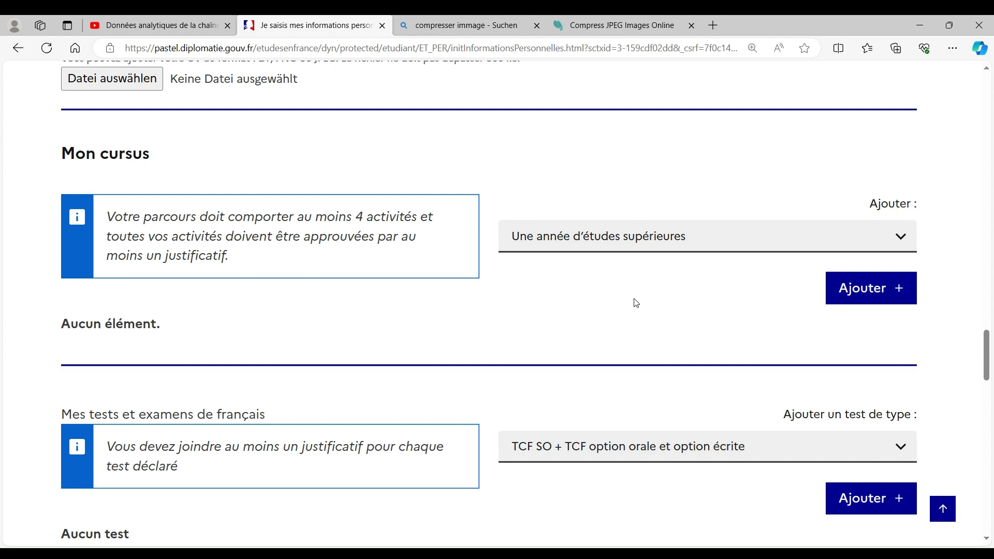
left_click(871, 291)
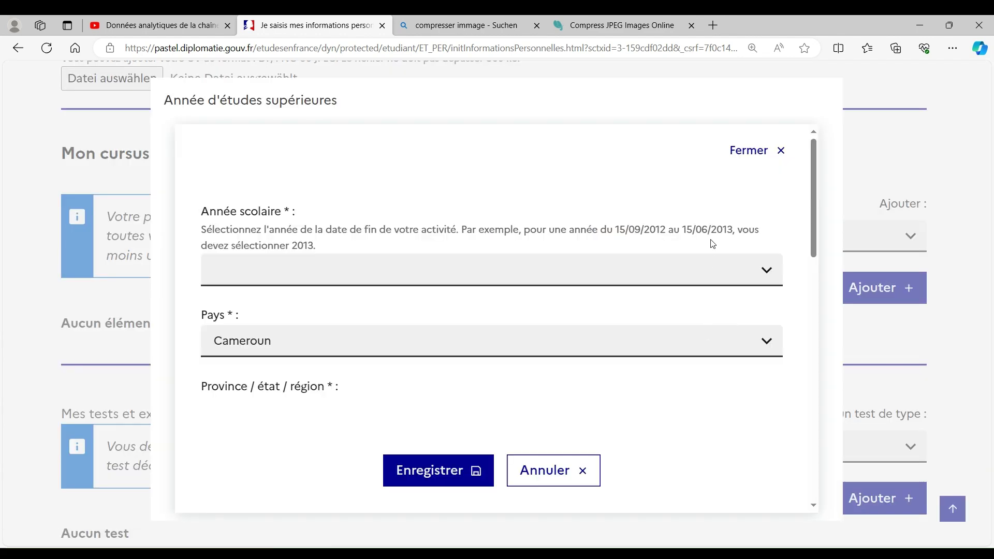
left_click(780, 150)
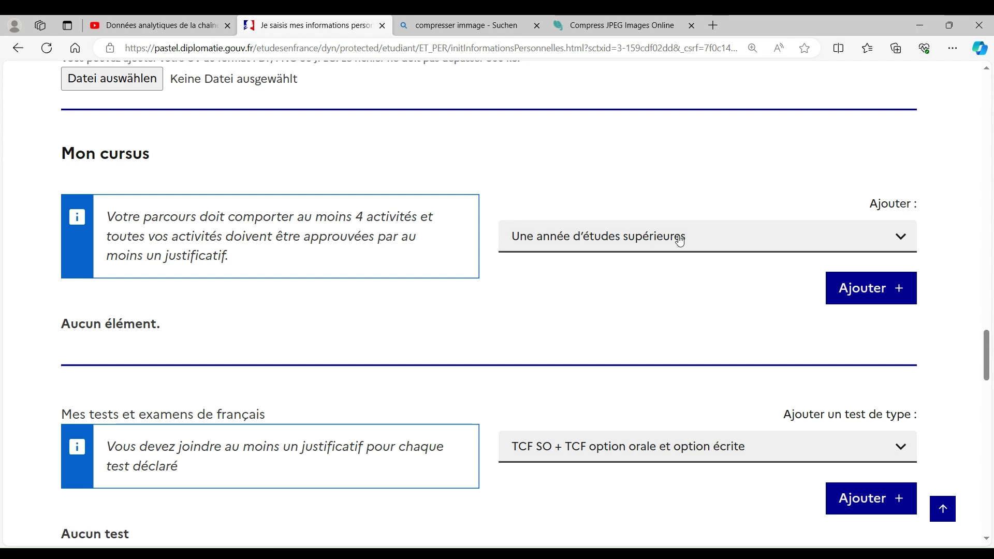
- Choose "Un diplôme d'études supérieures" as the activity to add in "Mon cursus" and open its entry form
left_click(895, 239)
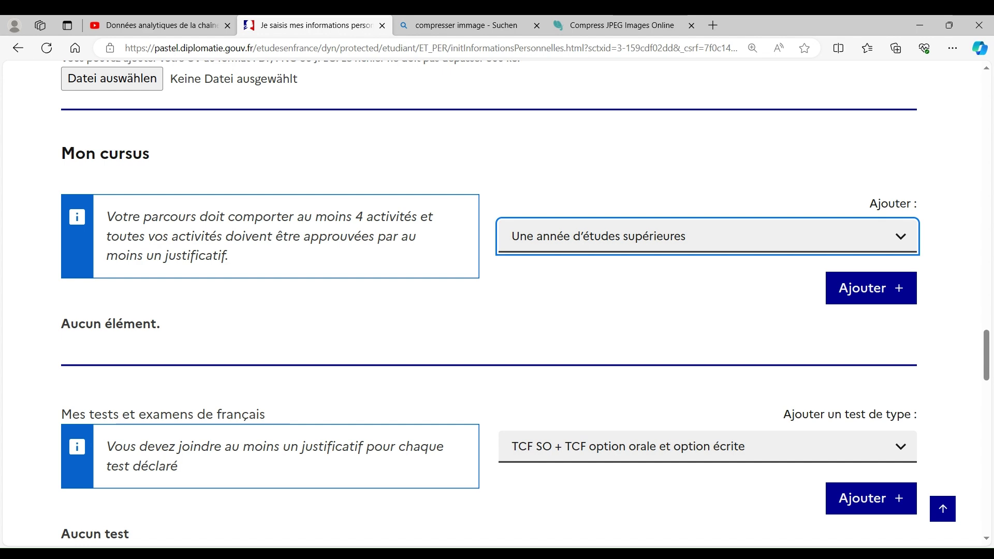
left_click(553, 288)
left_click(625, 295)
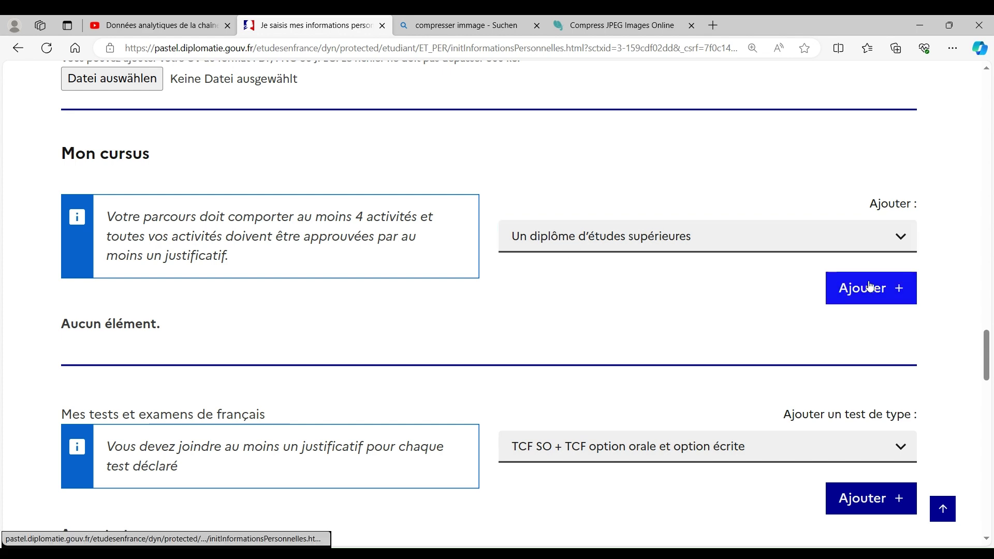
left_click(897, 294)
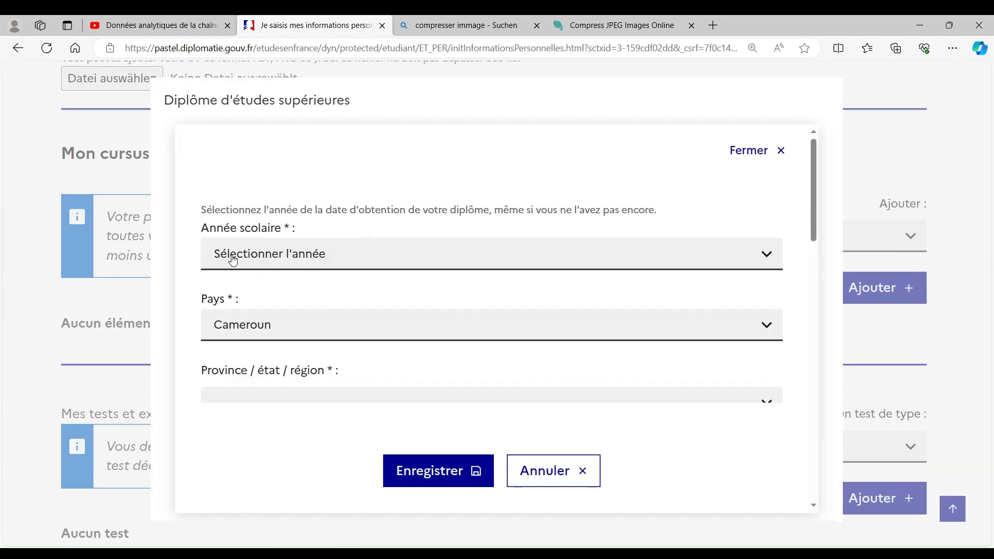
- Set the school year of the higher-education diploma to 2016
left_click(766, 259)
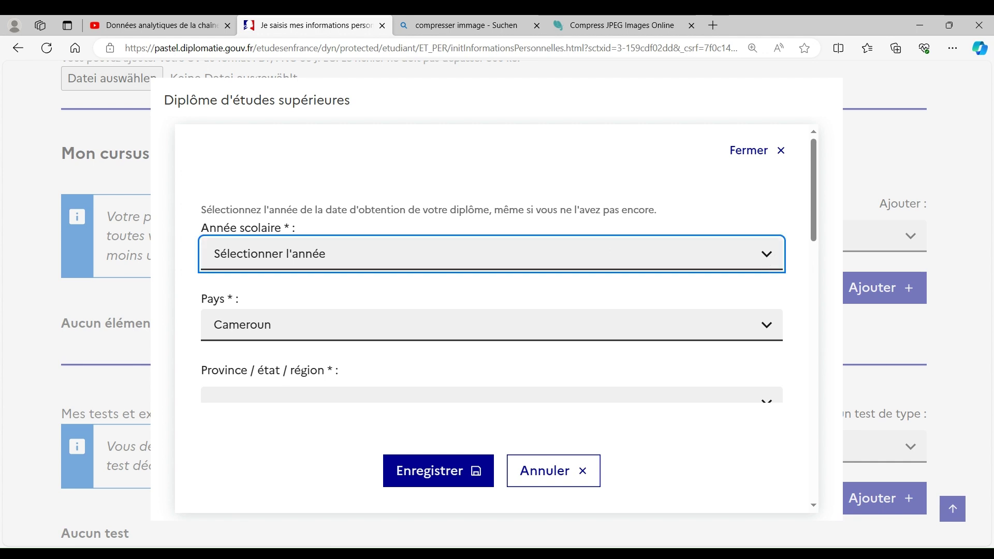
left_click(257, 445)
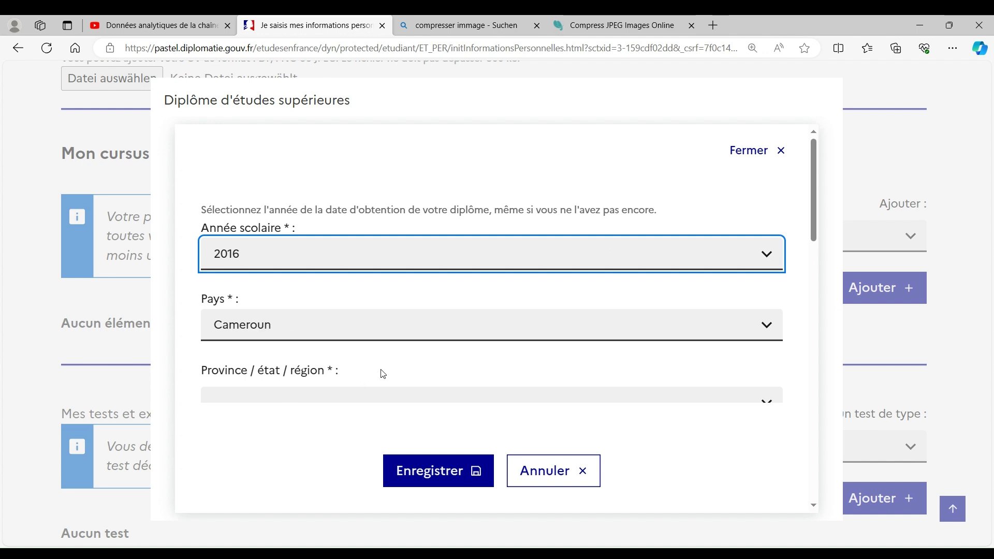
- Set the diploma's region to Littoral and its city to Douala, keeping Cameroun as the country
scroll(459, 370, "down", 3)
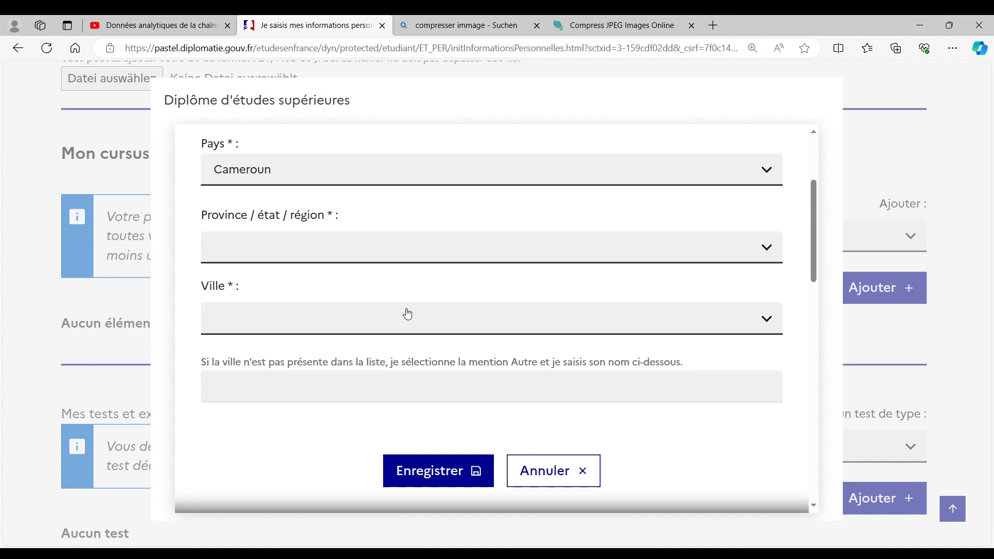
left_click(382, 318)
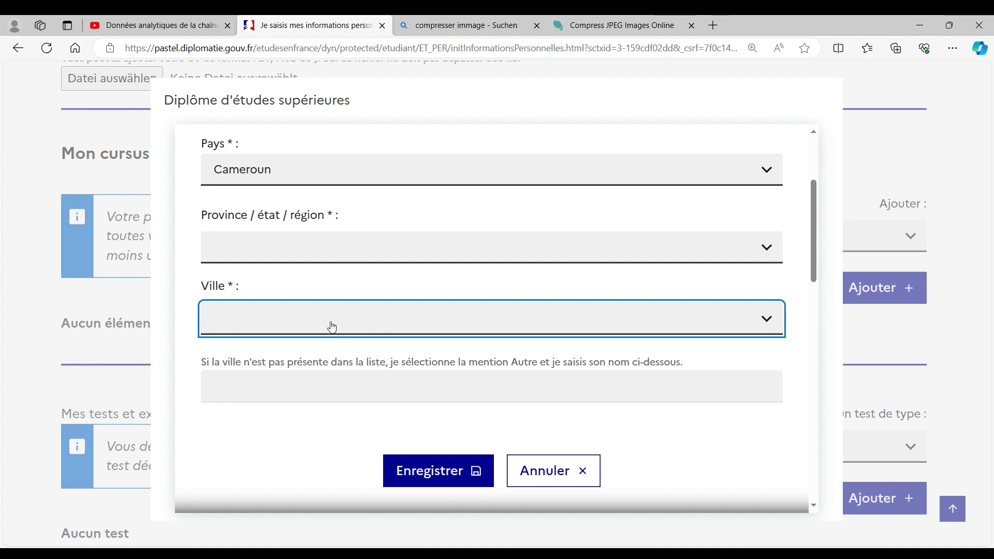
scroll(332, 313, "down", 3)
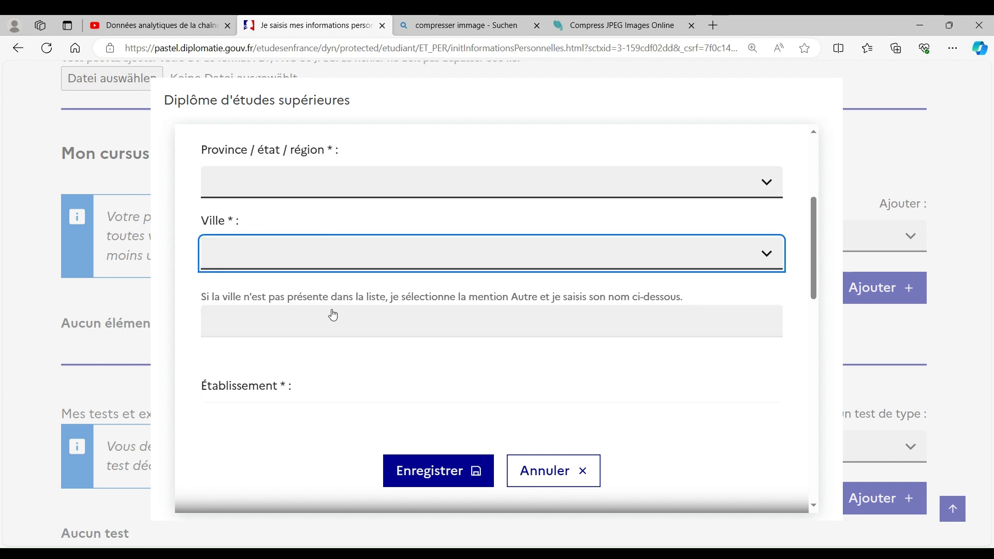
left_click(268, 222)
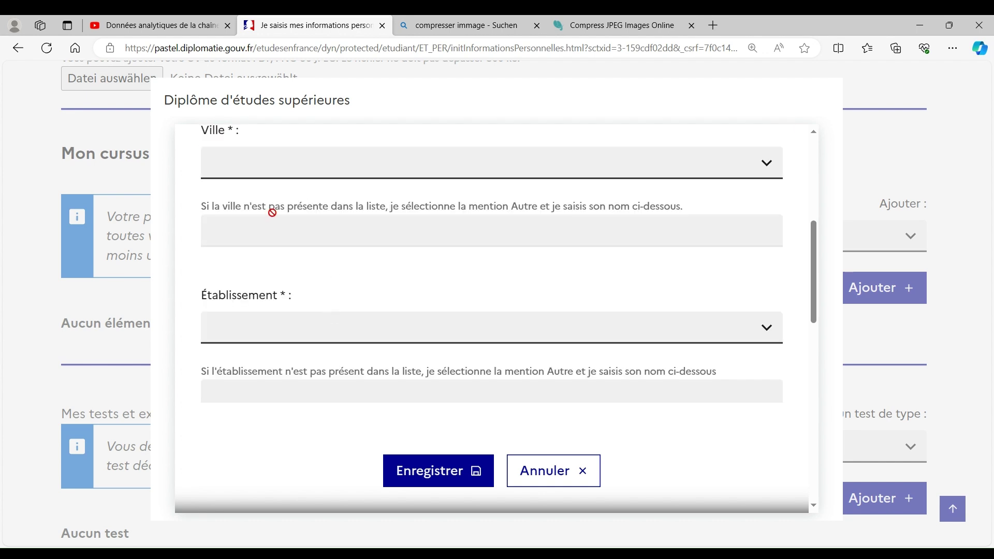
scroll(550, 203, "down", 2)
scroll(550, 203, "up", 3)
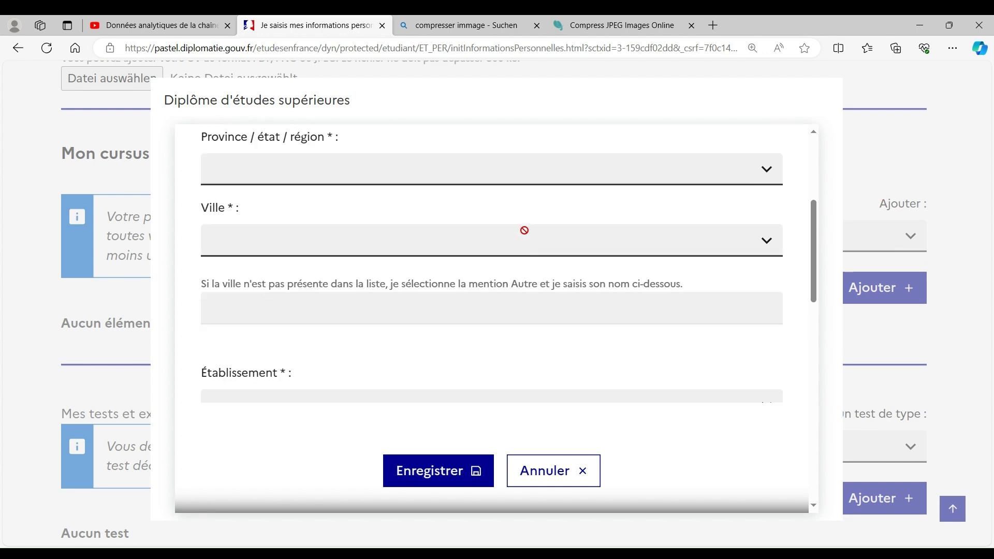
left_click(230, 175)
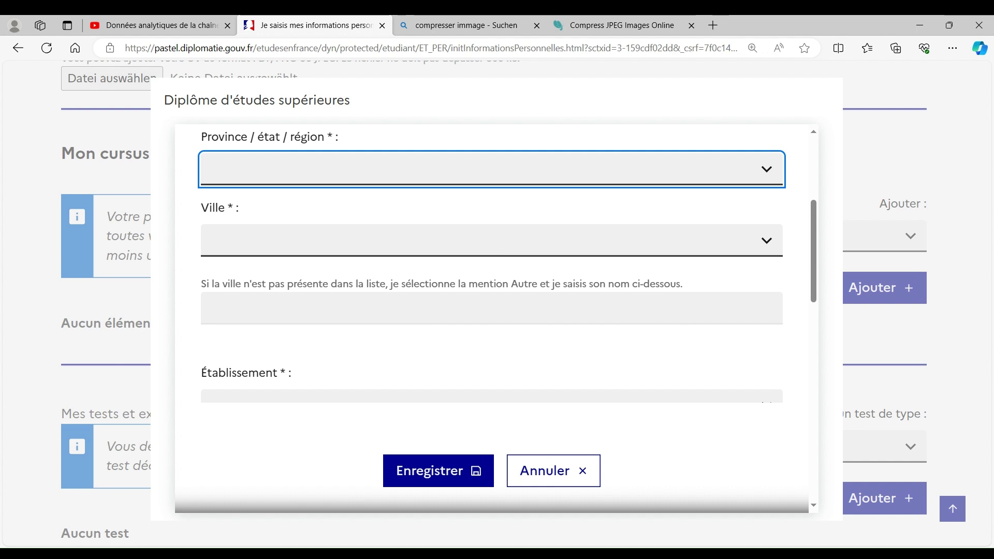
left_click(262, 238)
left_click(347, 246)
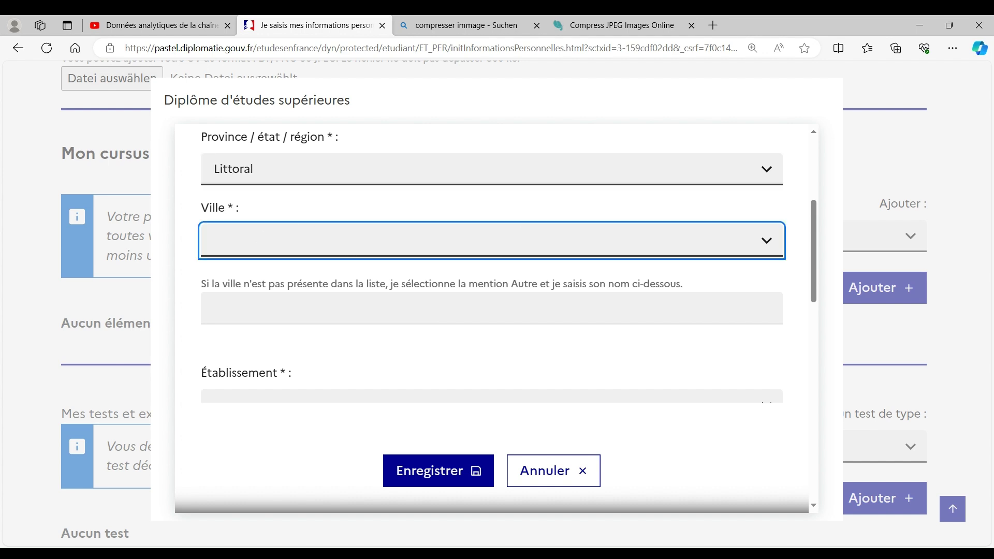
left_click(244, 427)
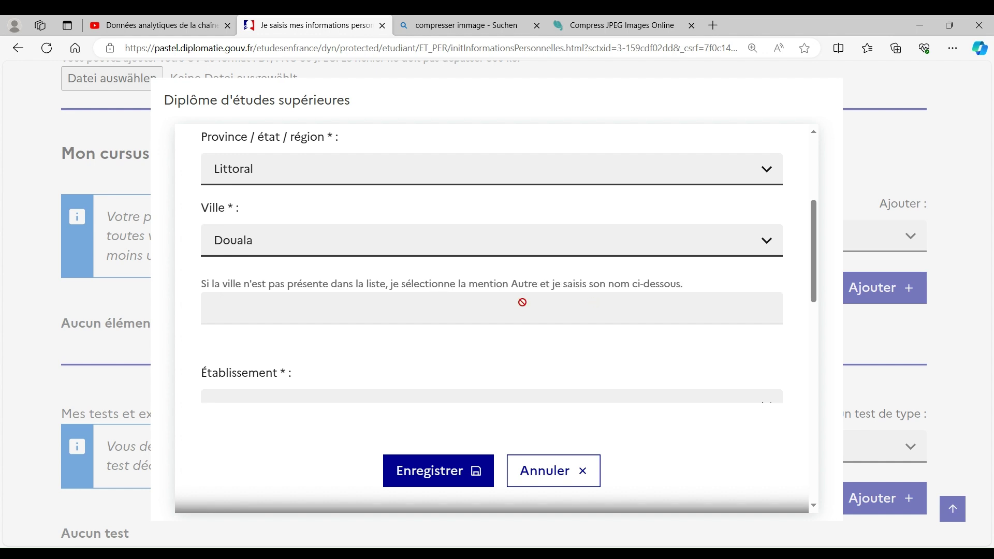
- Choose Institut Supérieur de Management as the diploma's institution and Licence professionnelle as its type
scroll(262, 335, "down", 1)
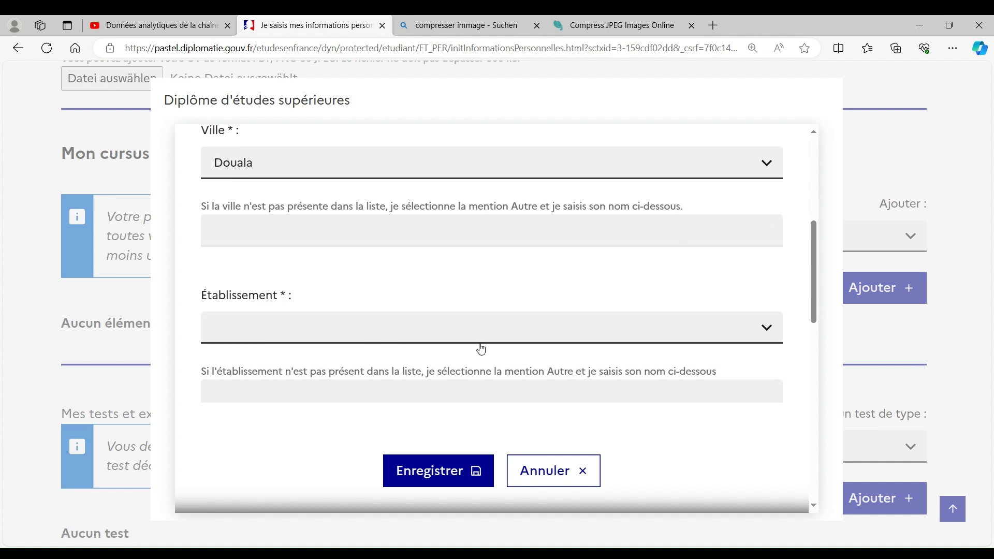
left_click(766, 332)
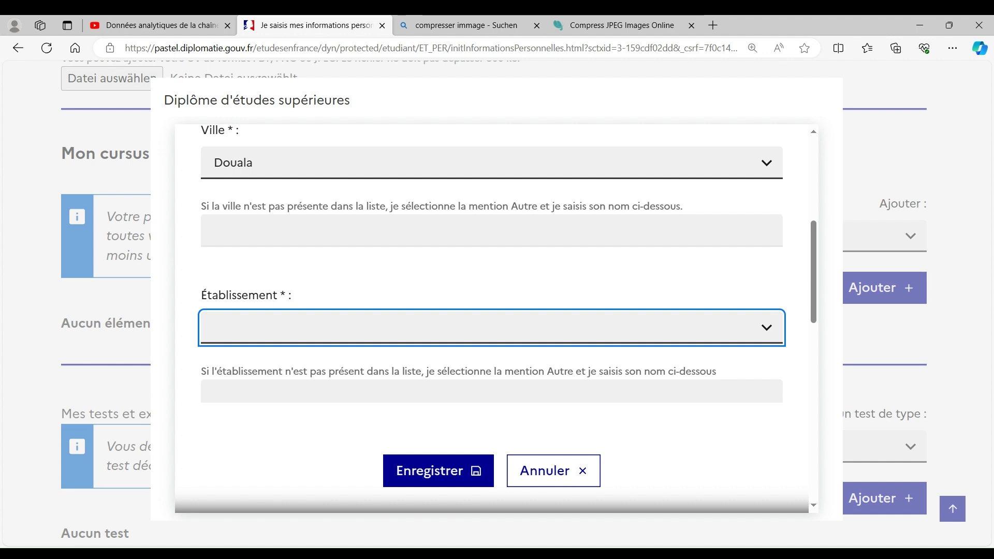
left_click(242, 410)
scroll(243, 412, "down", 3)
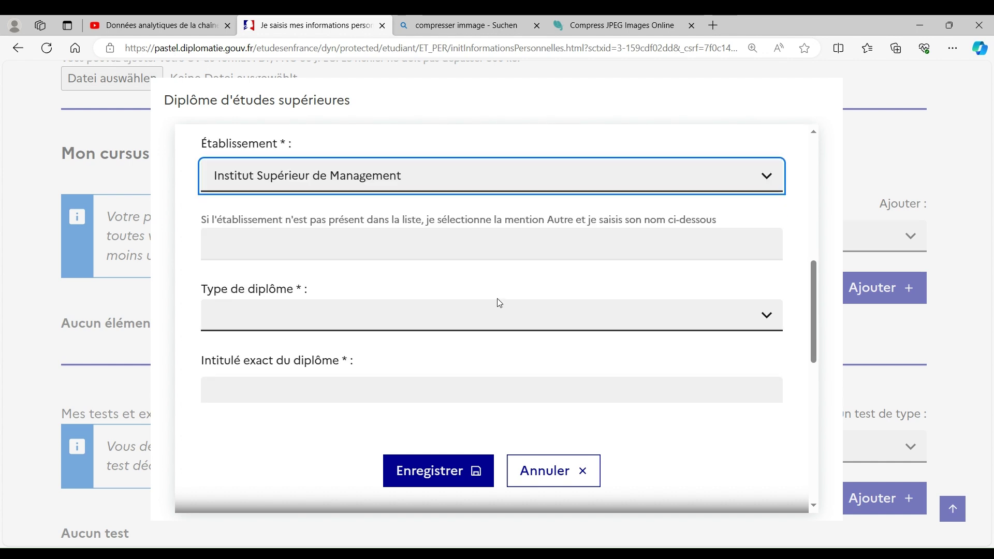
scroll(222, 291, "down", 2)
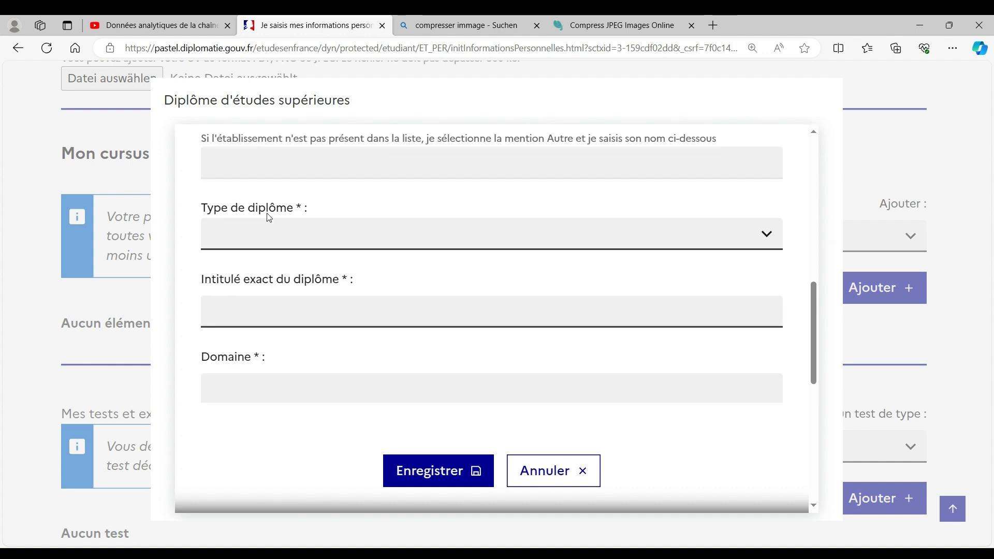
left_click(769, 244)
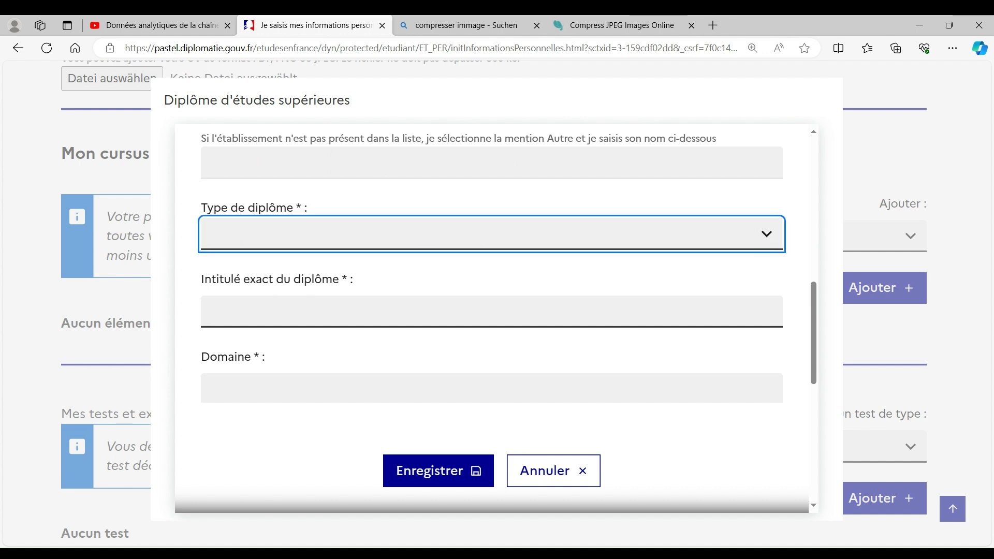
left_click(228, 333)
left_click(358, 353)
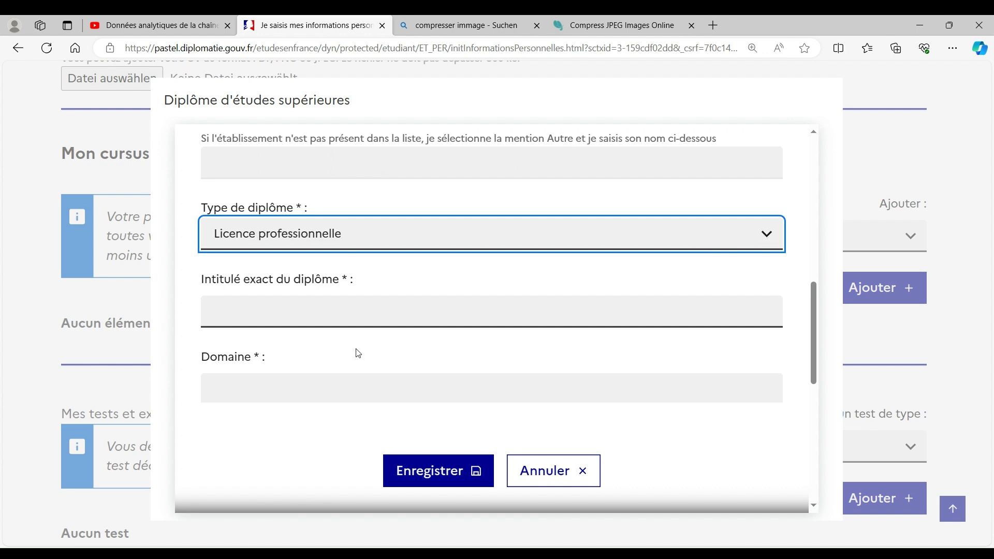
- Enter "Informatique" as the diploma's field of study (Domaine)
scroll(306, 348, "down", 1)
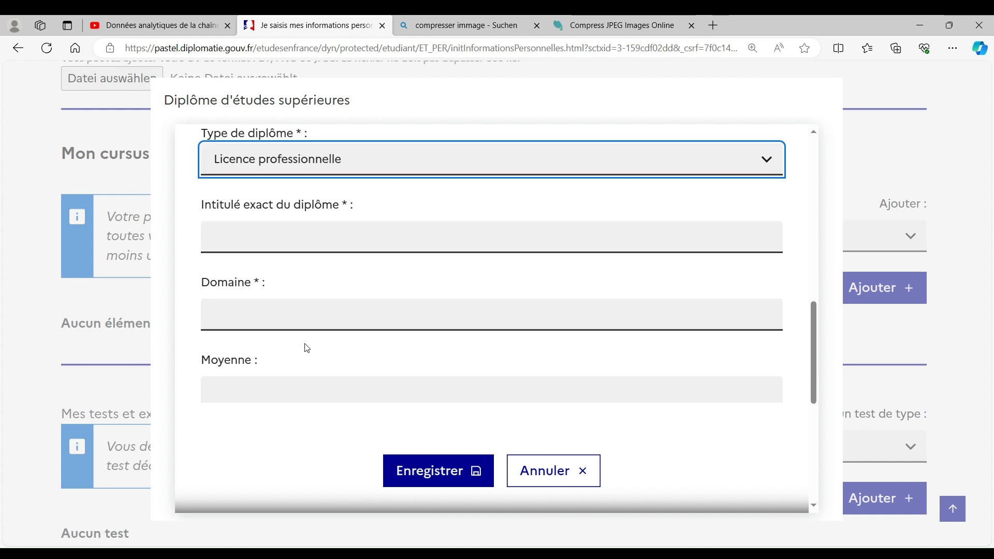
left_click(282, 323)
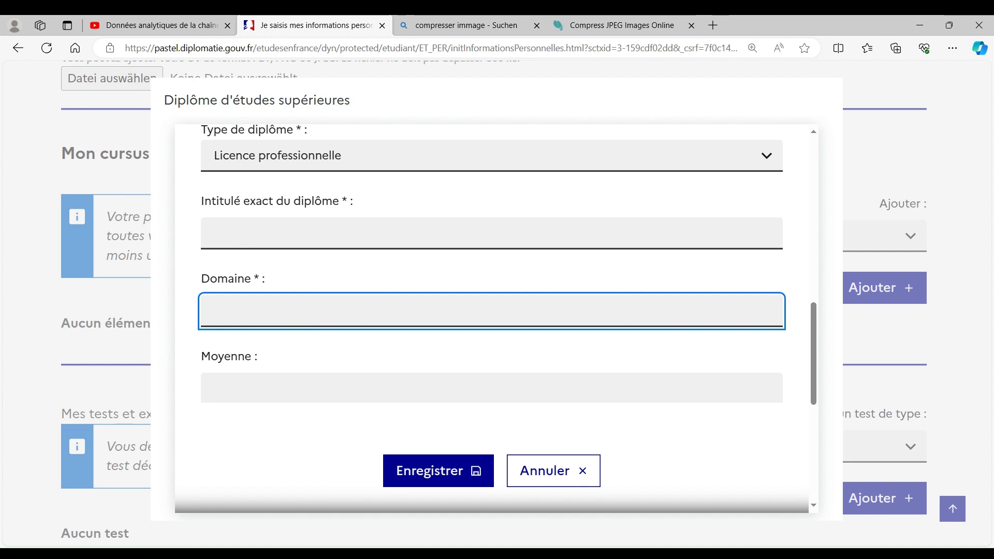
type("Informatique")
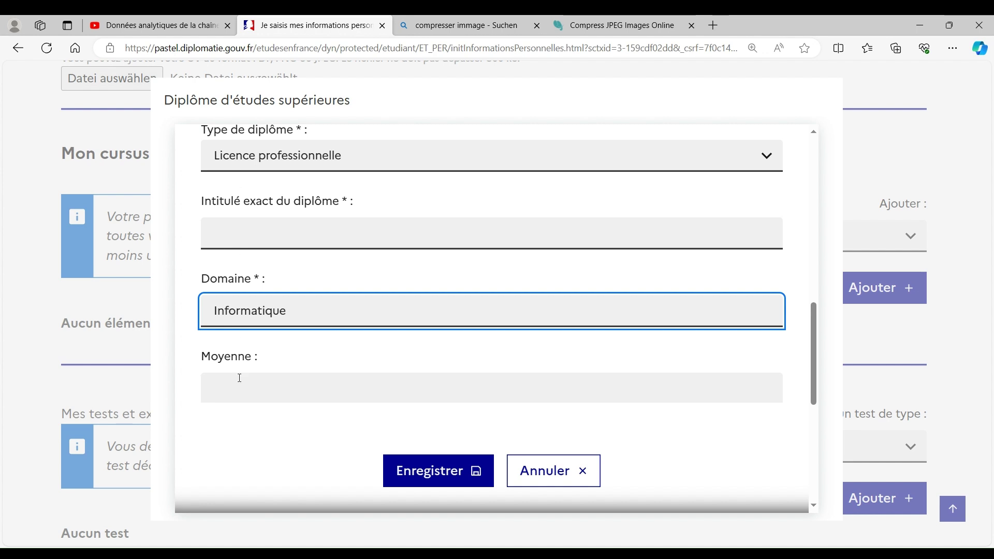
- Look through the diploma form's remaining fields, from Moyenne to Commentaire, leaving them empty, and cancel the entry without saving
scroll(284, 317, "down", 2)
left_click(316, 231)
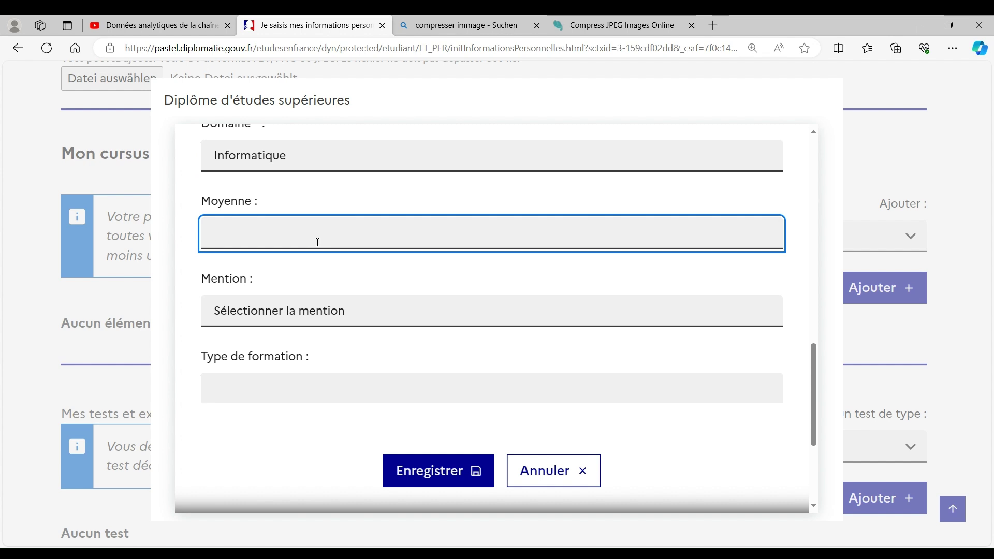
scroll(318, 241, "down", 1)
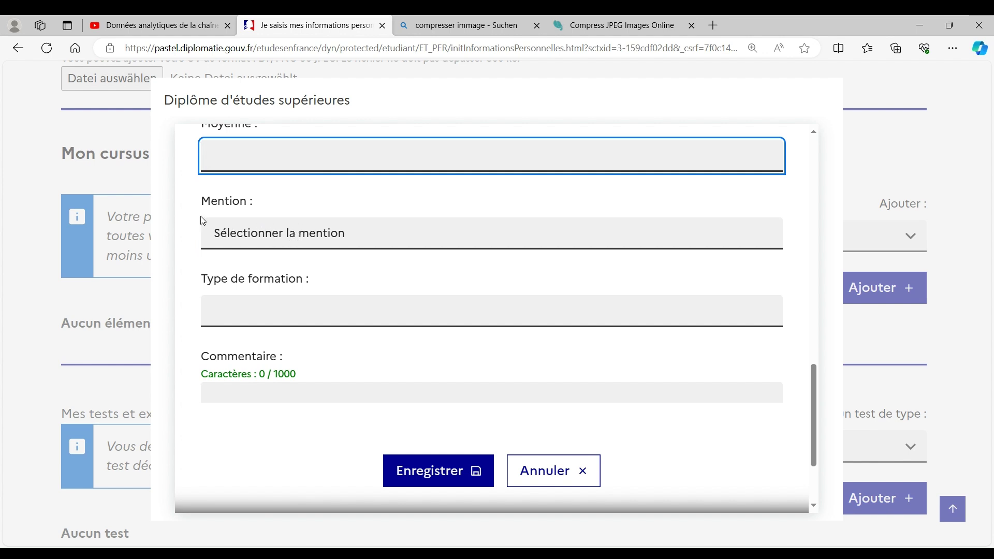
scroll(290, 253, "down", 1)
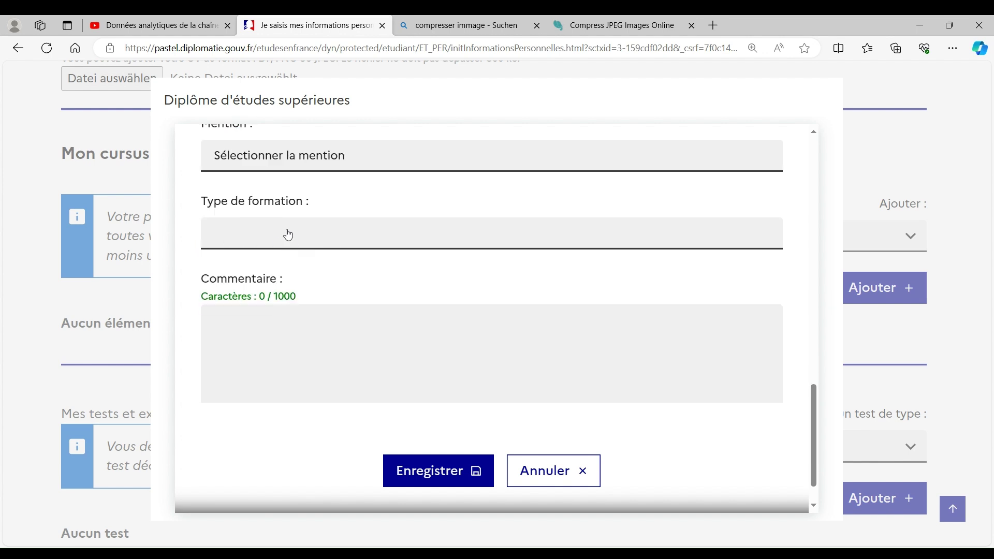
scroll(289, 234, "down", 1)
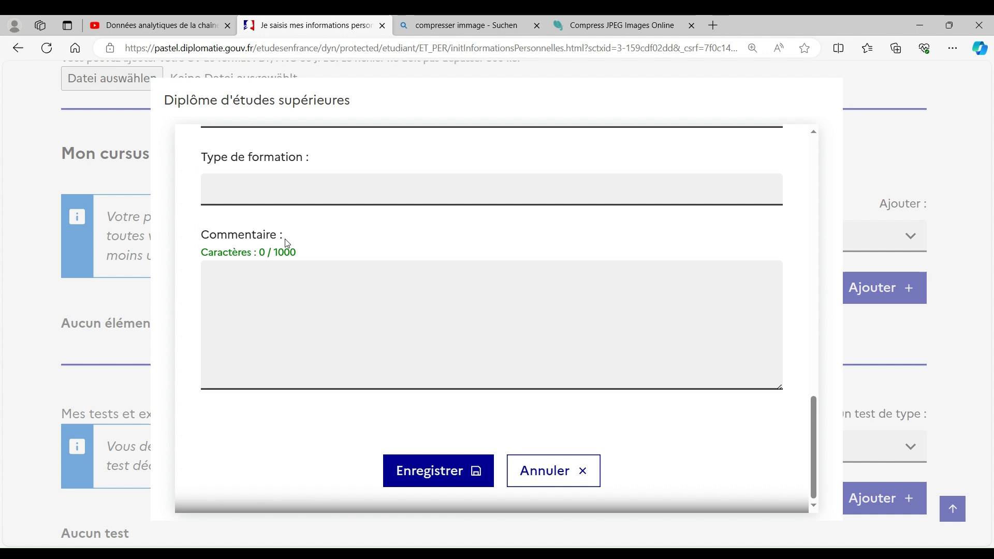
left_click(263, 308)
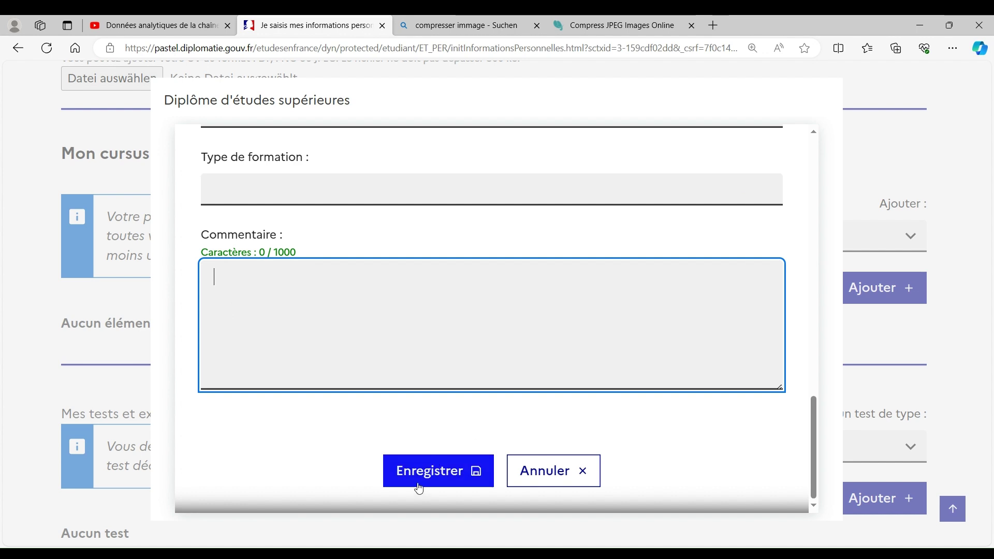
left_click(580, 476)
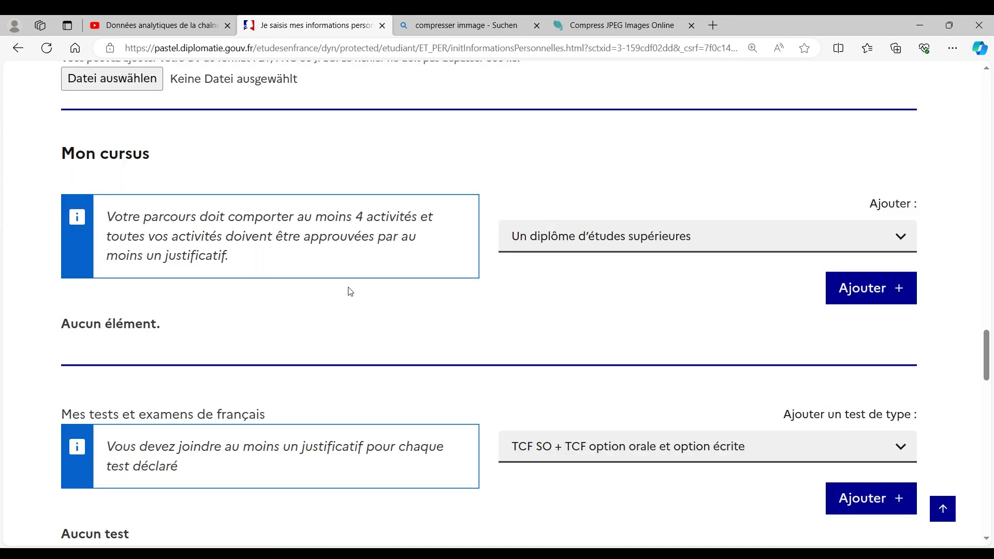
- Choose TEF as the test type under "Mes tests et examens de français" and open its entry form
scroll(350, 292, "down", 2)
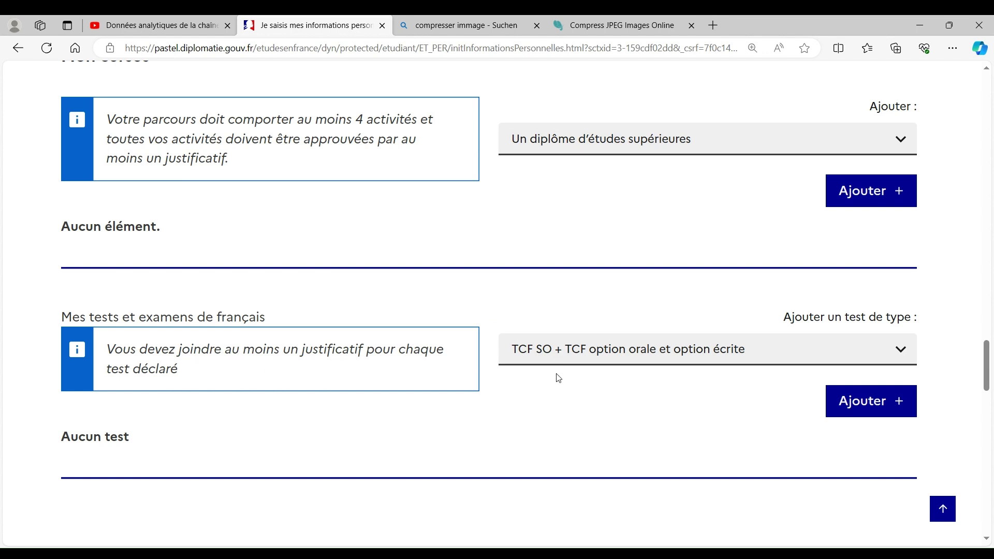
left_click(892, 356)
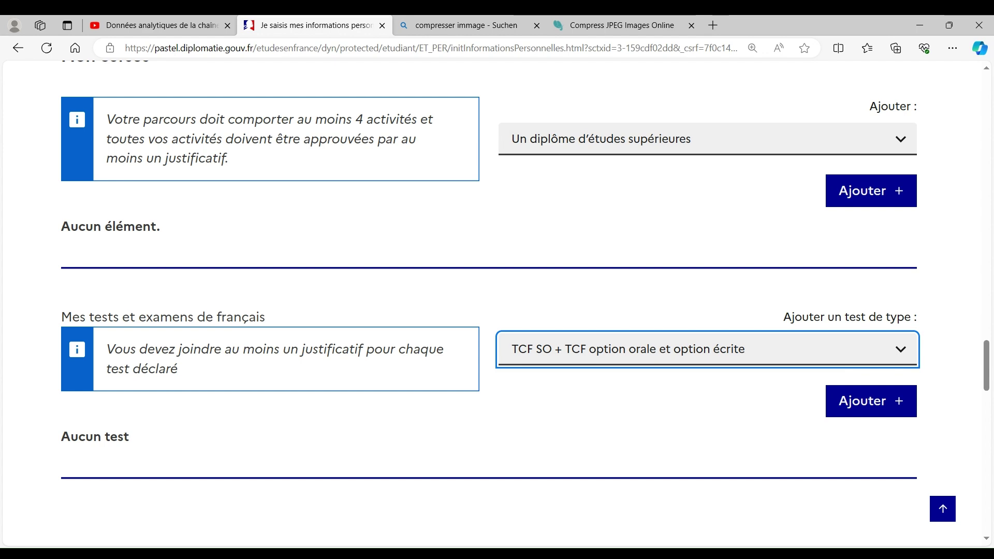
left_click(528, 499)
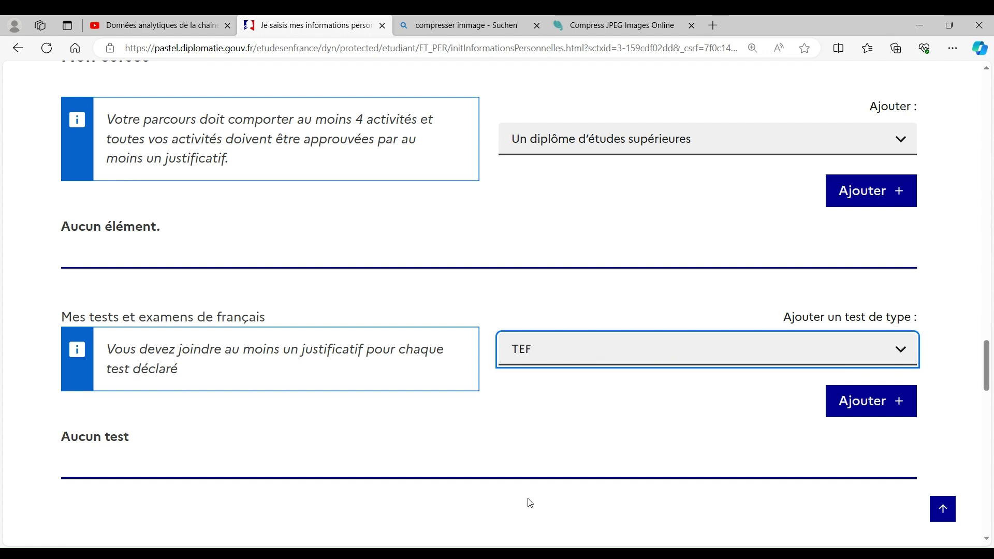
left_click(882, 404)
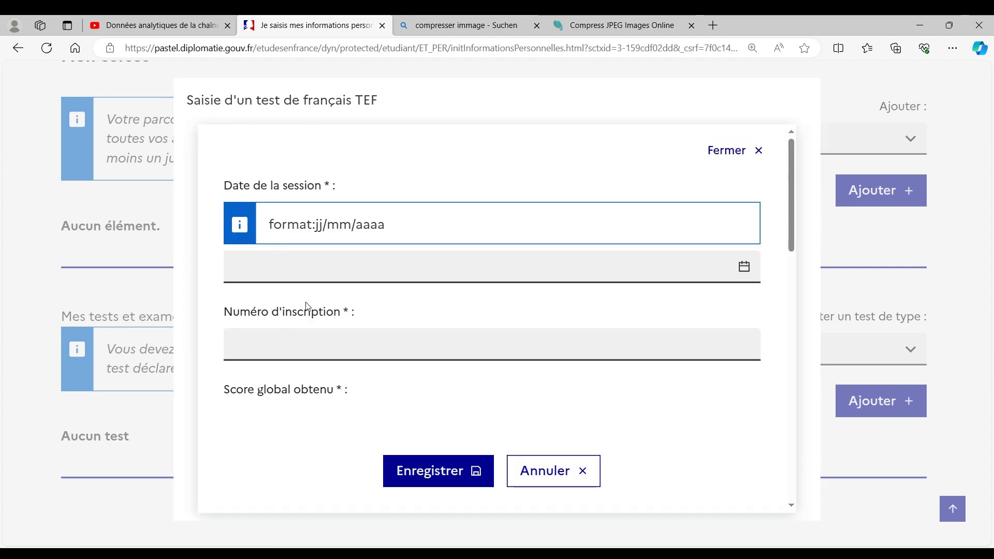
- Examine the TEF form's session, registration, score and level fields down to "Expression écrite", then cancel it unfilled
scroll(295, 310, "down", 3)
scroll(307, 303, "up", 3)
scroll(306, 250, "down", 1)
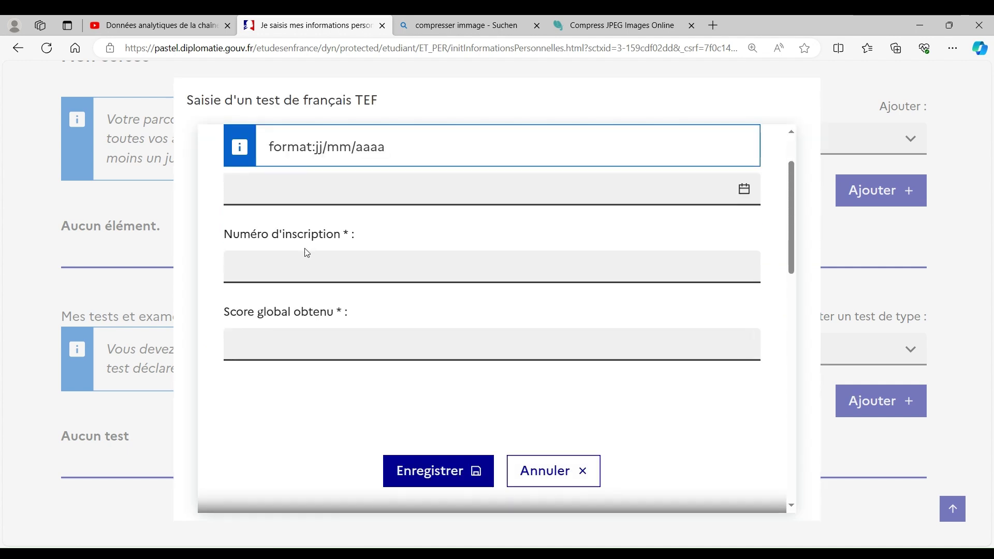
scroll(286, 272, "down", 2)
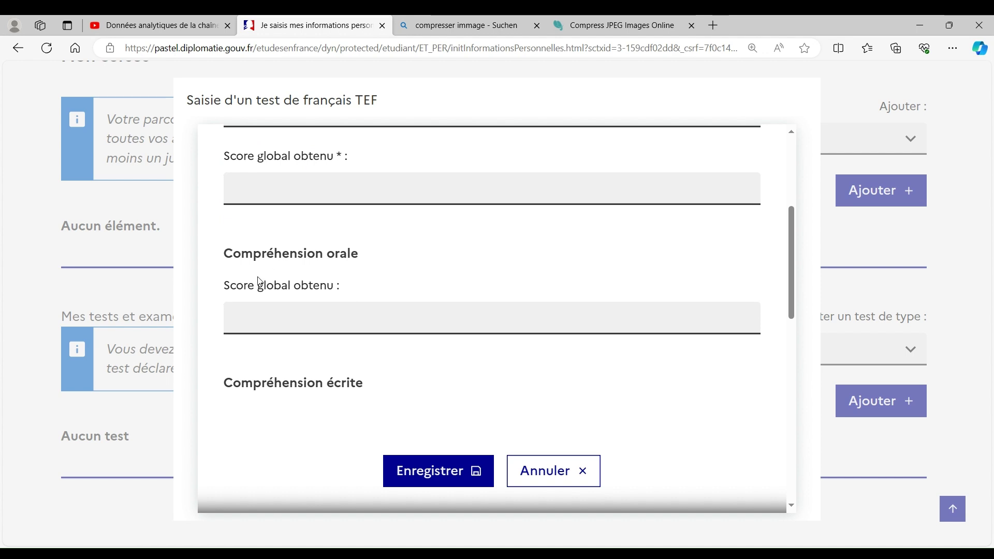
scroll(284, 311, "down", 3)
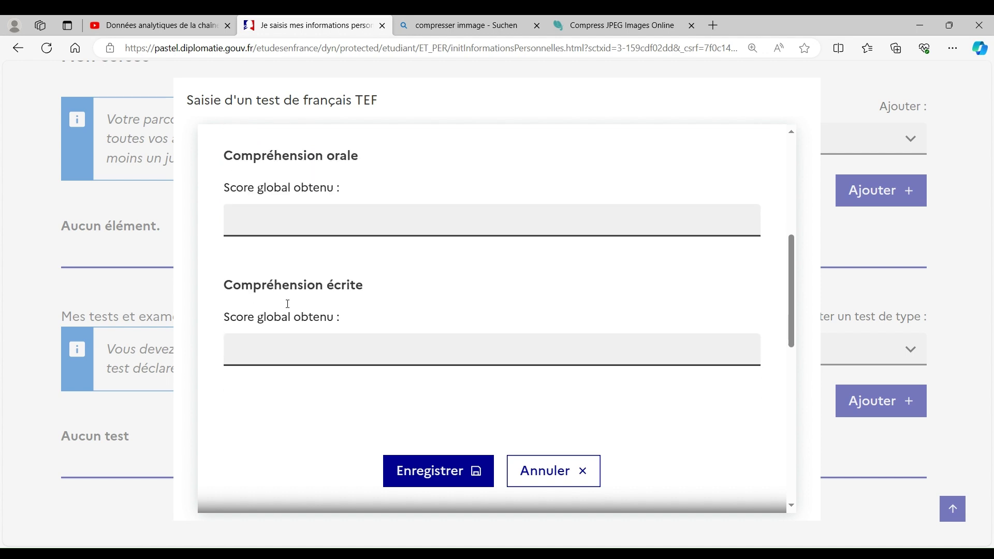
scroll(284, 309, "down", 3)
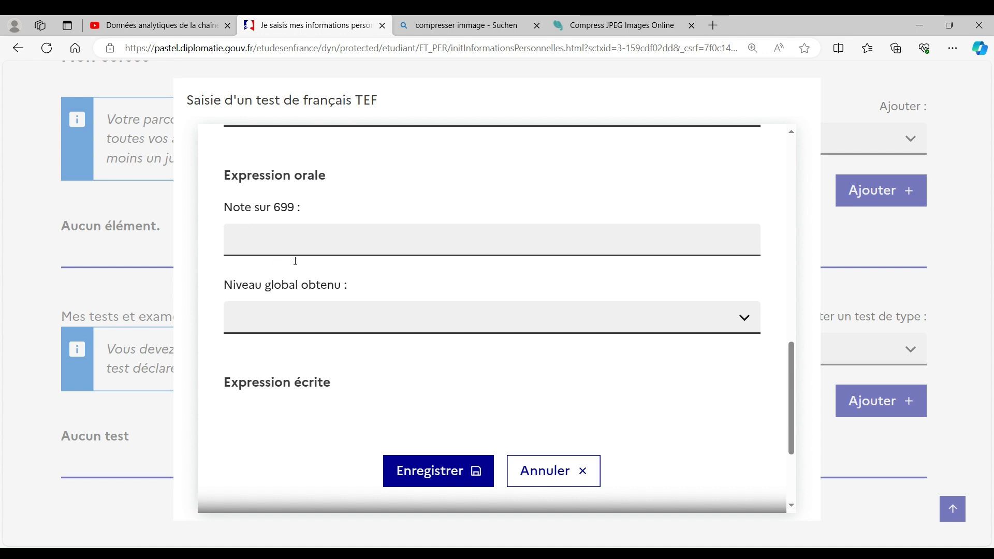
left_click(283, 251)
scroll(331, 264, "down", 2)
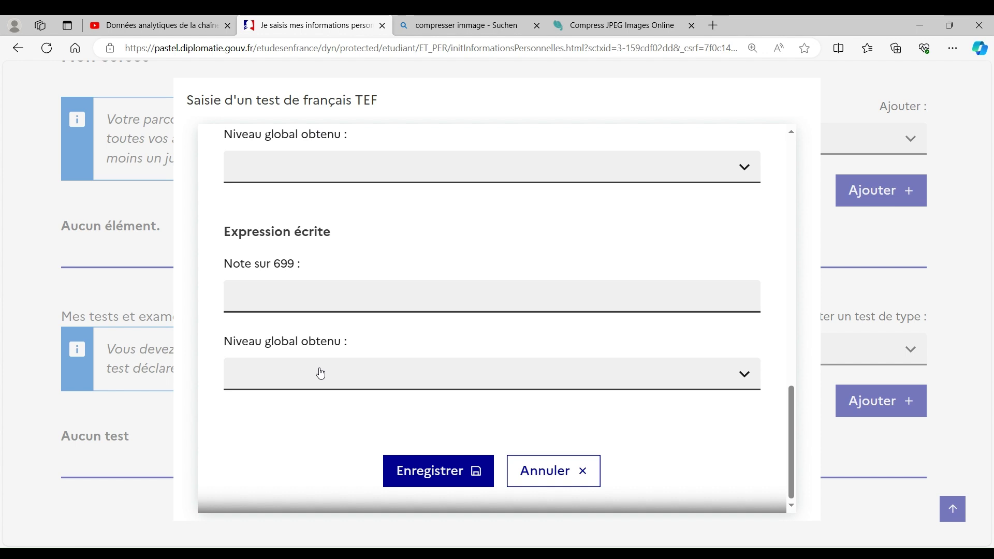
left_click(552, 477)
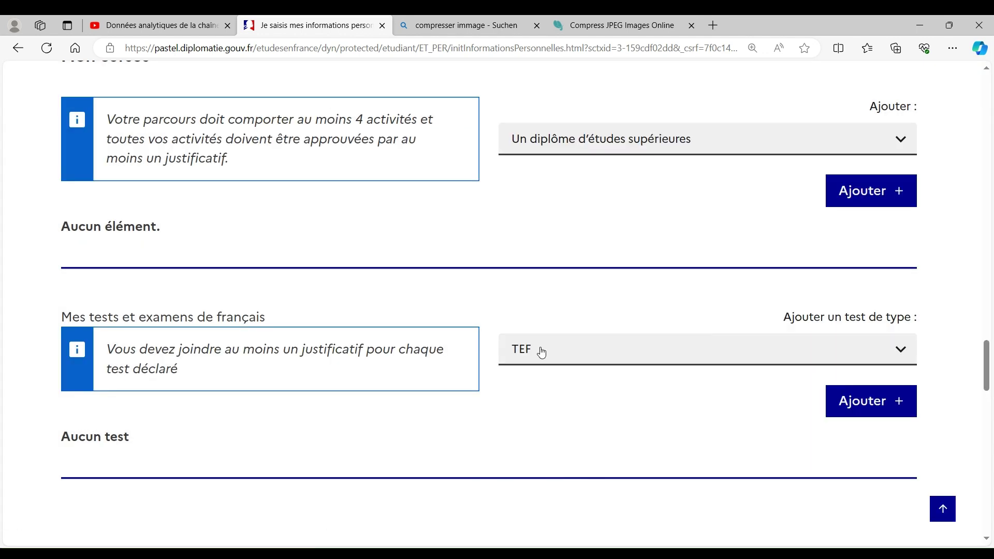
- Examine the "Mon niveau de français", "Mes séjours en France" and "Mon niveau d'anglais (et autres langues)" sections and their supporting-document instructions
scroll(541, 350, "down", 2)
scroll(541, 351, "down", 6)
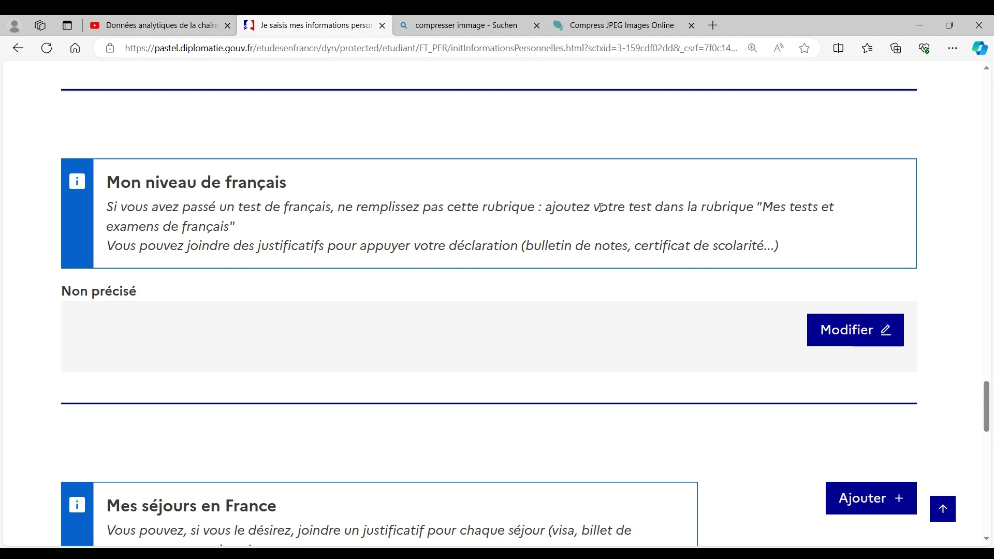
scroll(373, 224, "up", 3)
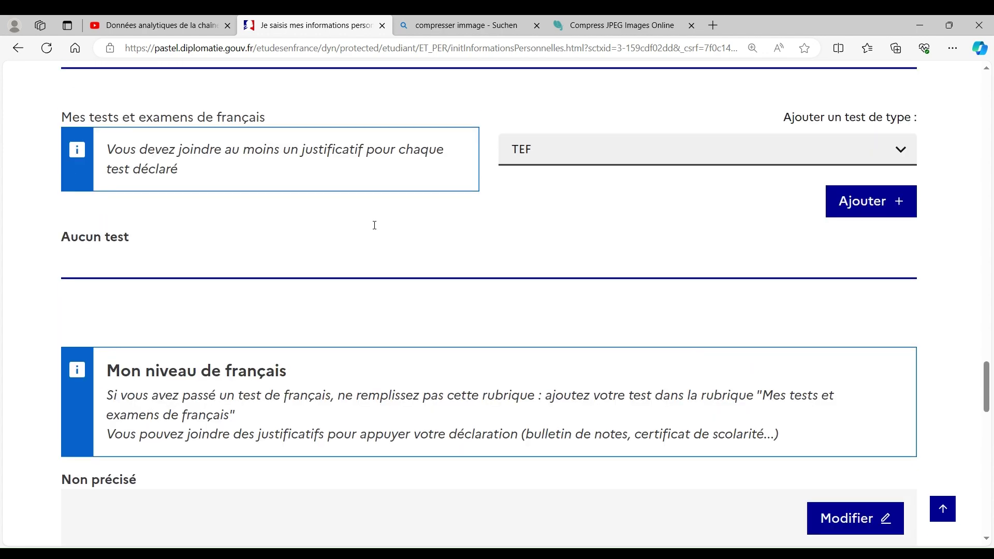
scroll(373, 224, "down", 5)
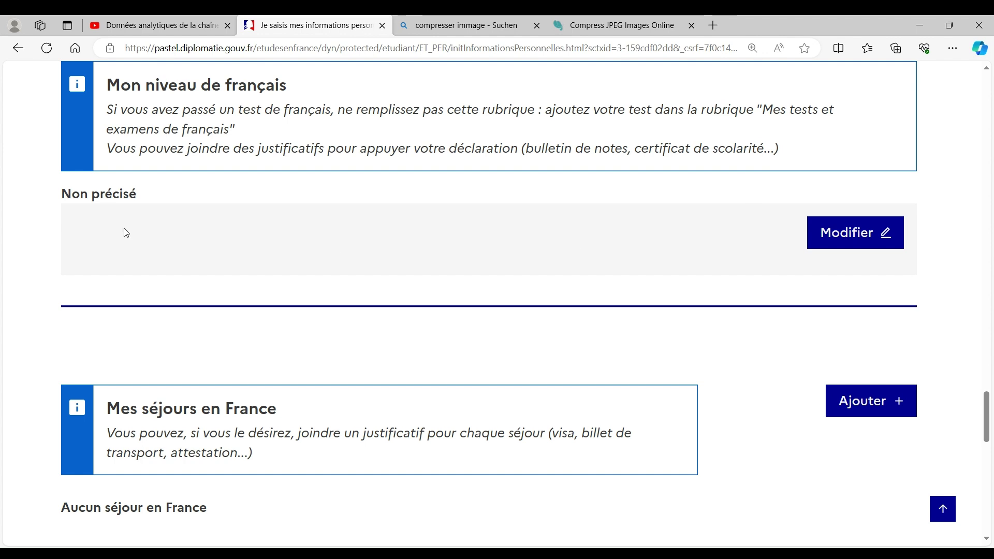
scroll(29, 222, "down", 4)
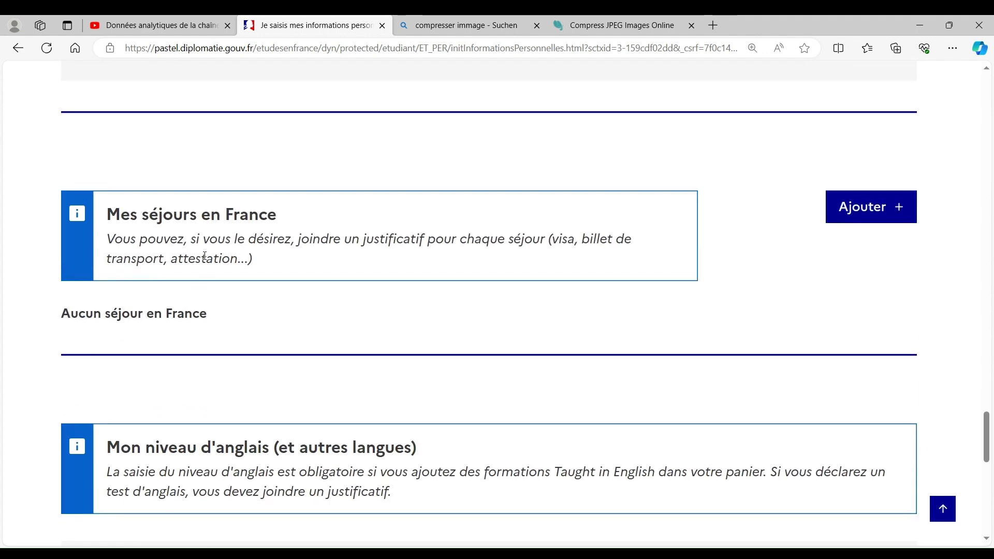
scroll(33, 215, "down", 3)
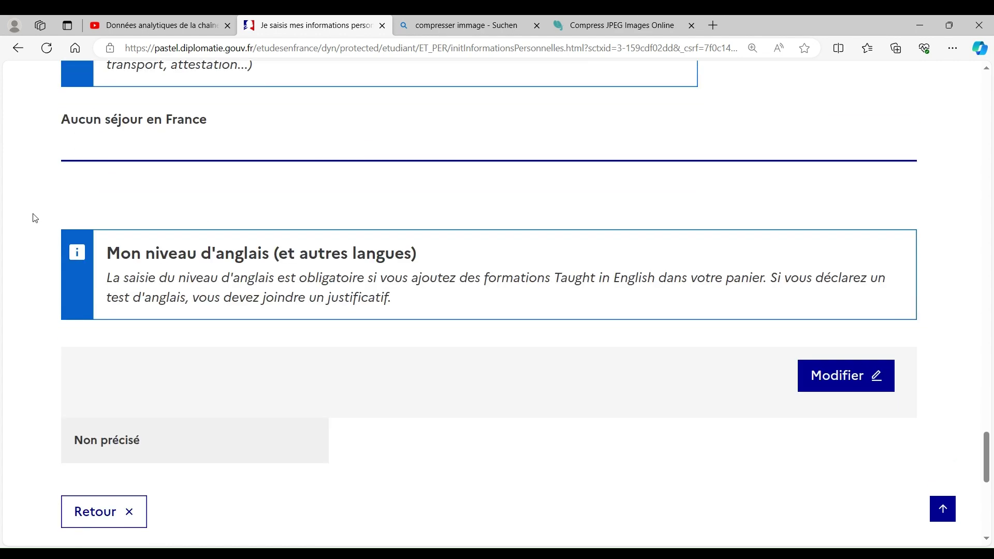
scroll(33, 216, "up", 3)
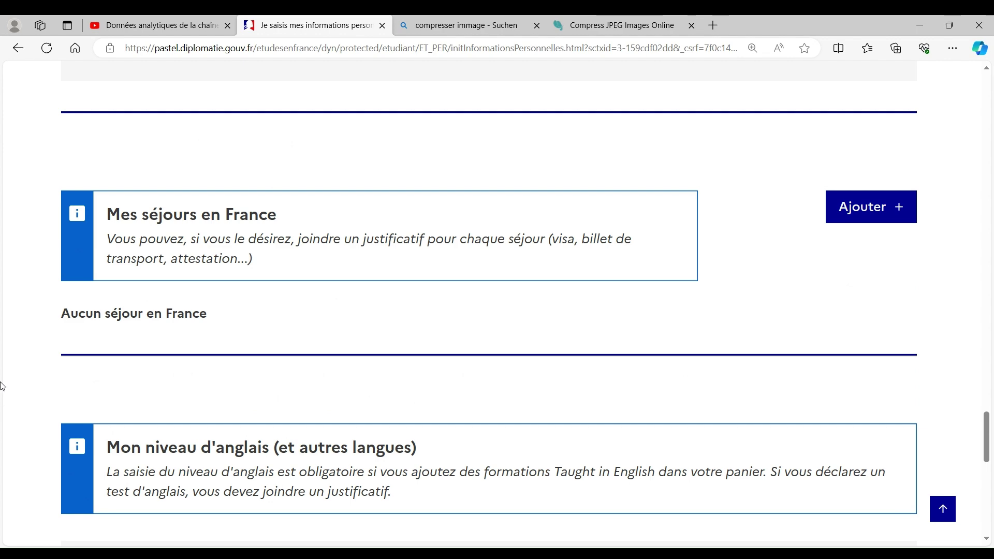
scroll(19, 318, "down", 2)
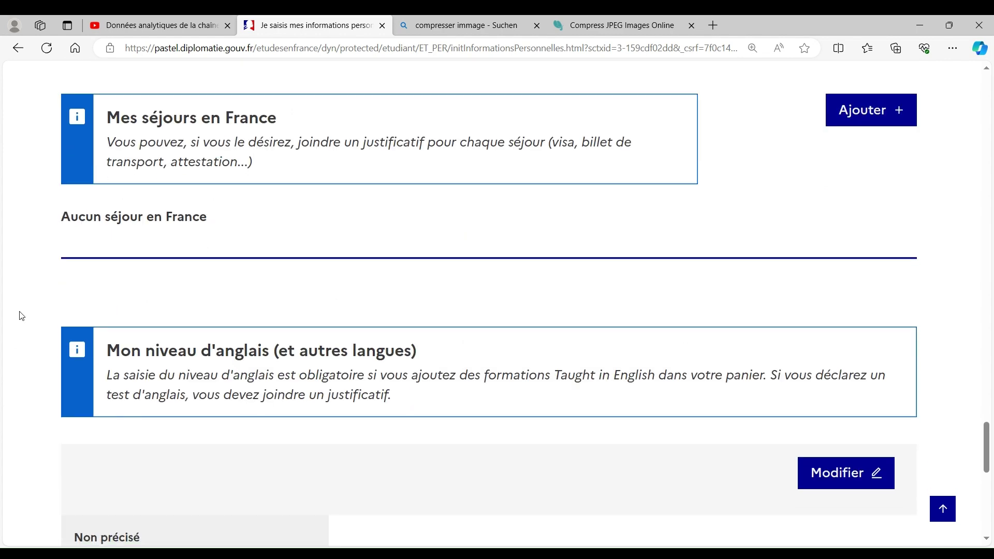
scroll(21, 316, "down", 2)
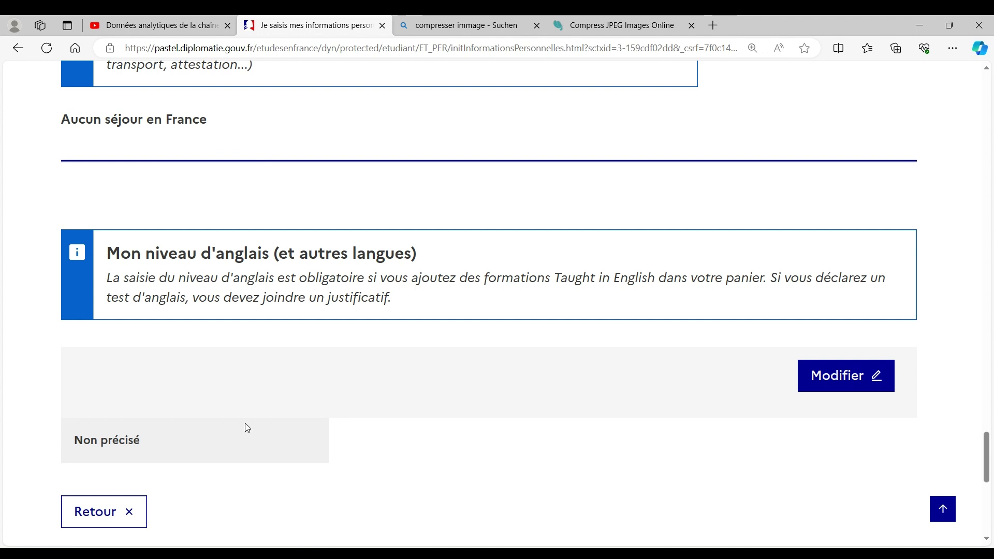
scroll(361, 357, "down", 4)
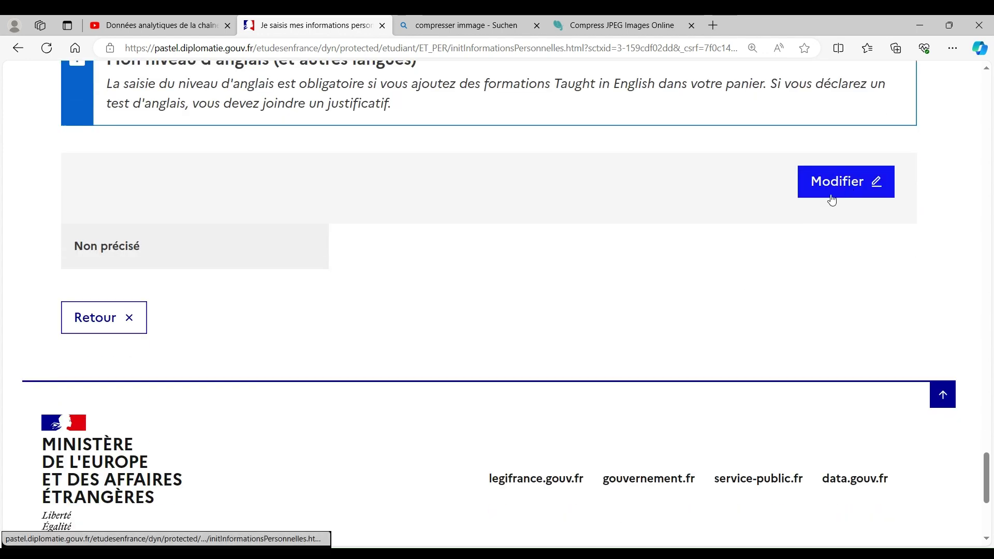
scroll(17, 274, "down", 5)
scroll(17, 274, "up", 6)
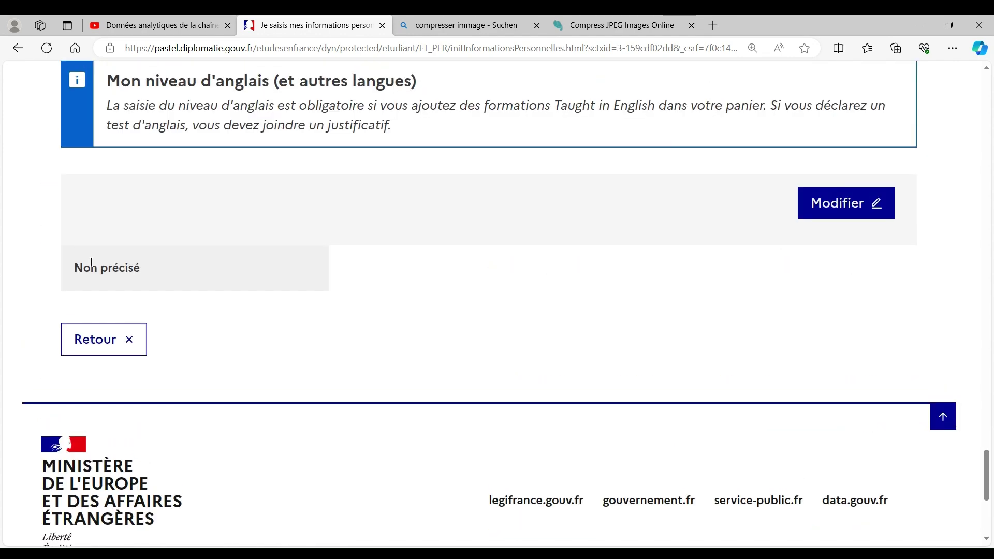
left_click_drag(161, 267, 68, 277)
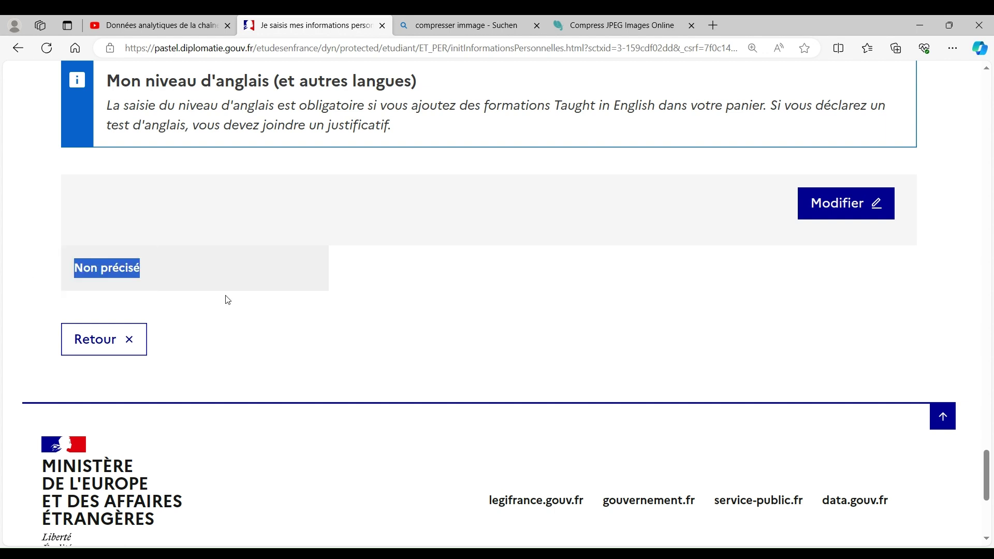
- Leave the personal information page and expand "1 - Je saisis mon dossier" to check the status of step 1.1
scroll(527, 320, "up", 15)
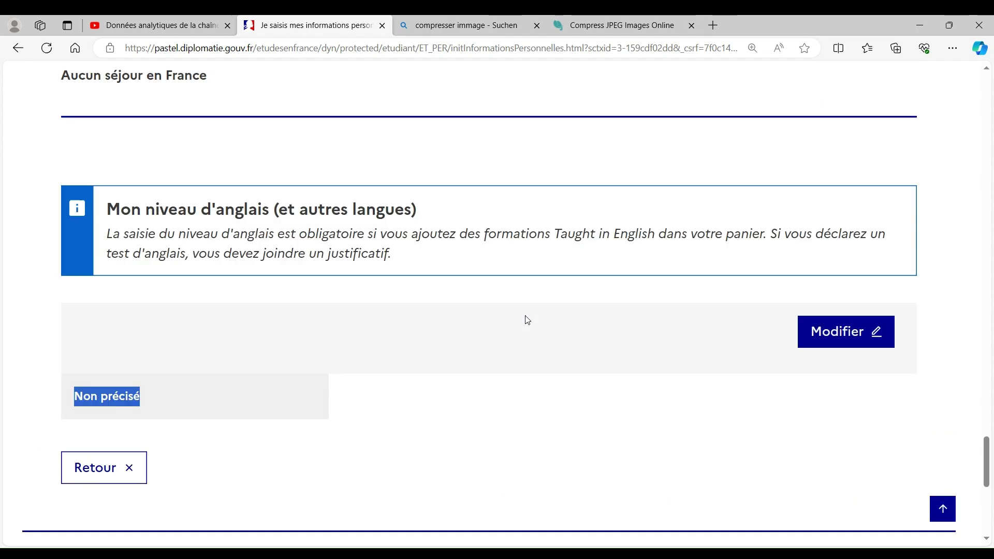
scroll(527, 320, "up", 20)
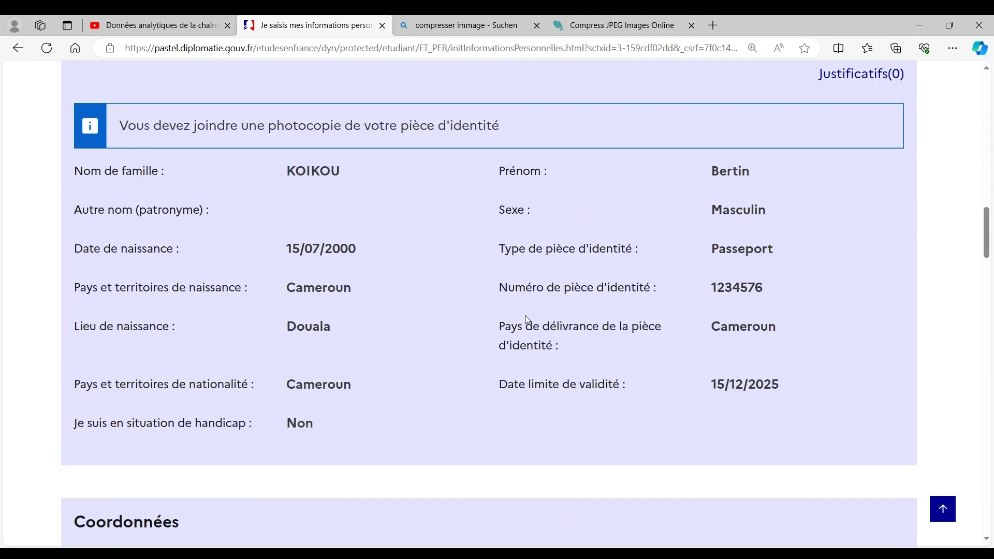
scroll(526, 319, "up", 10)
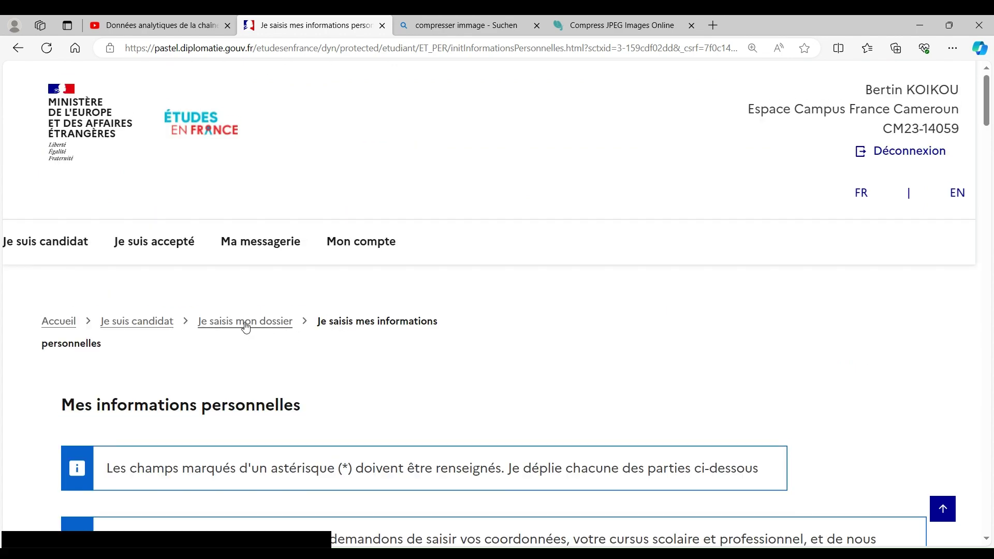
left_click(228, 330)
scroll(186, 404, "down", 3)
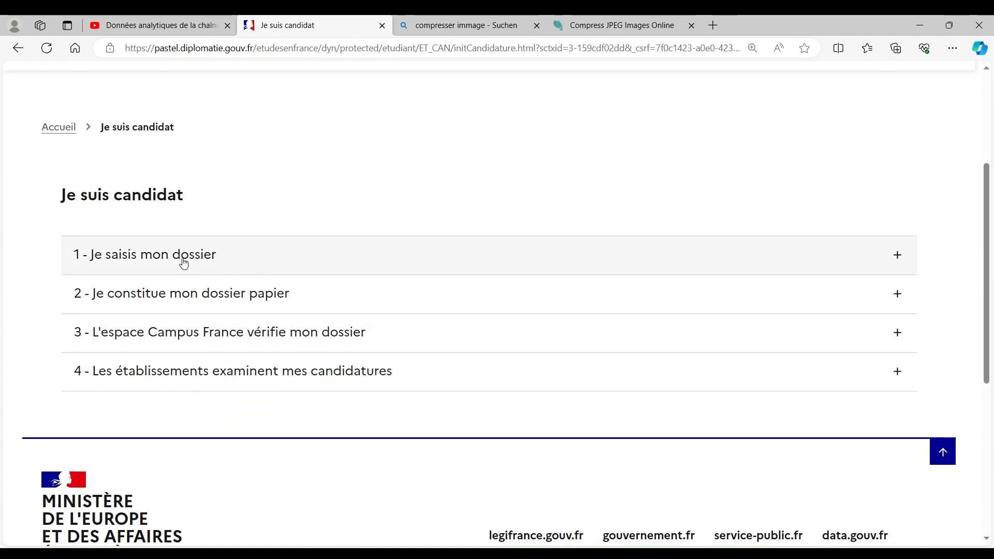
left_click(184, 263)
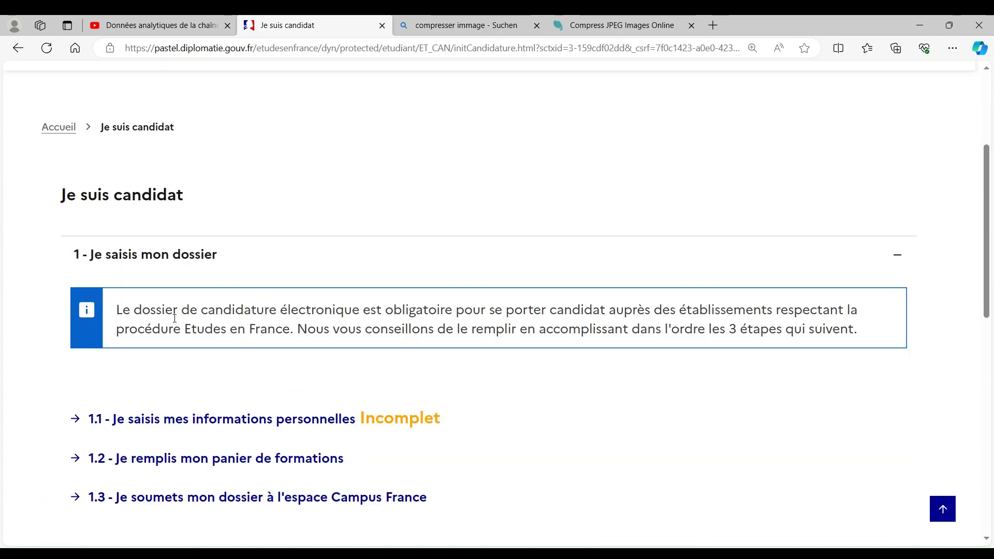
scroll(169, 402, "down", 3)
left_click_drag(453, 226, 361, 220)
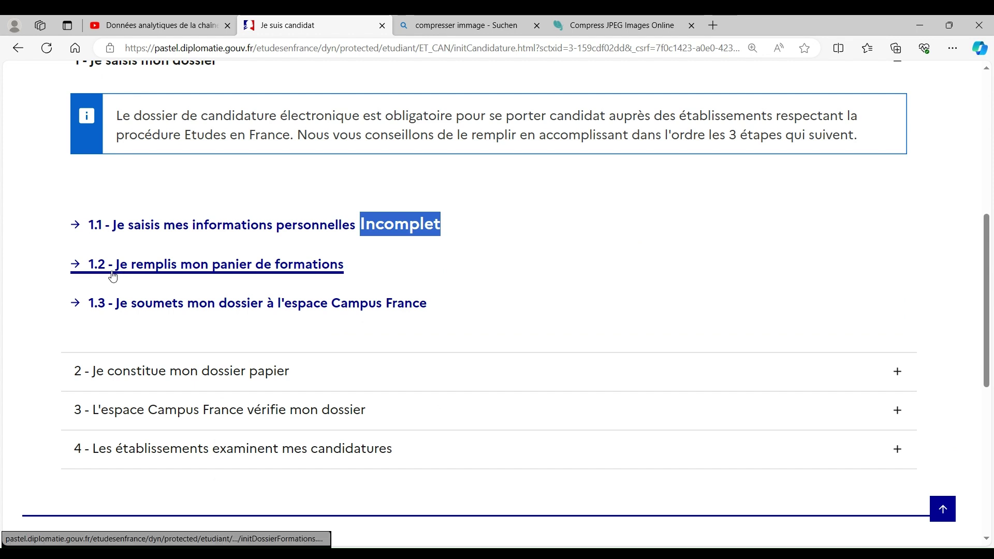
- Open "1.2 - Je remplis mon panier de formations" and read the instructions for filling the programme basket
left_click(298, 270)
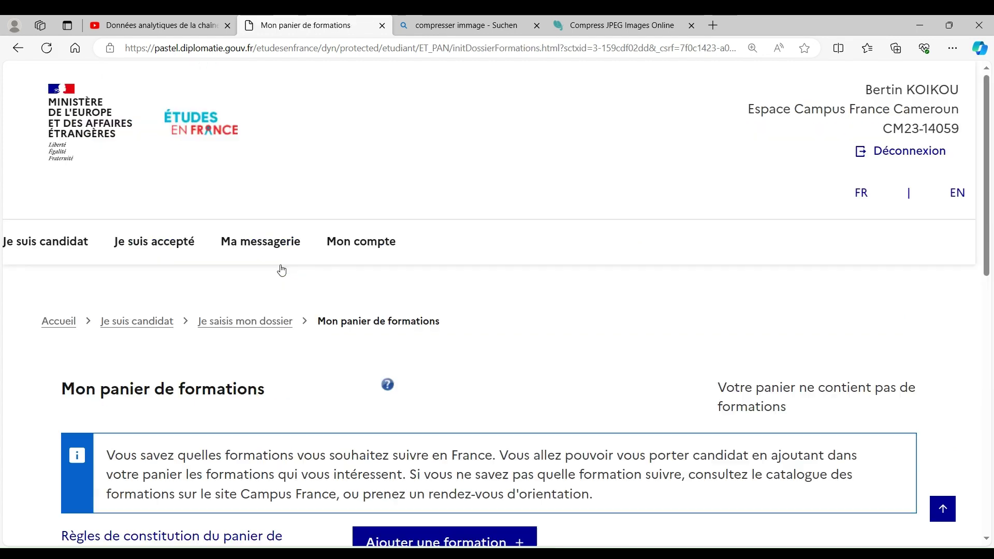
scroll(48, 351, "down", 3)
scroll(49, 351, "down", 4)
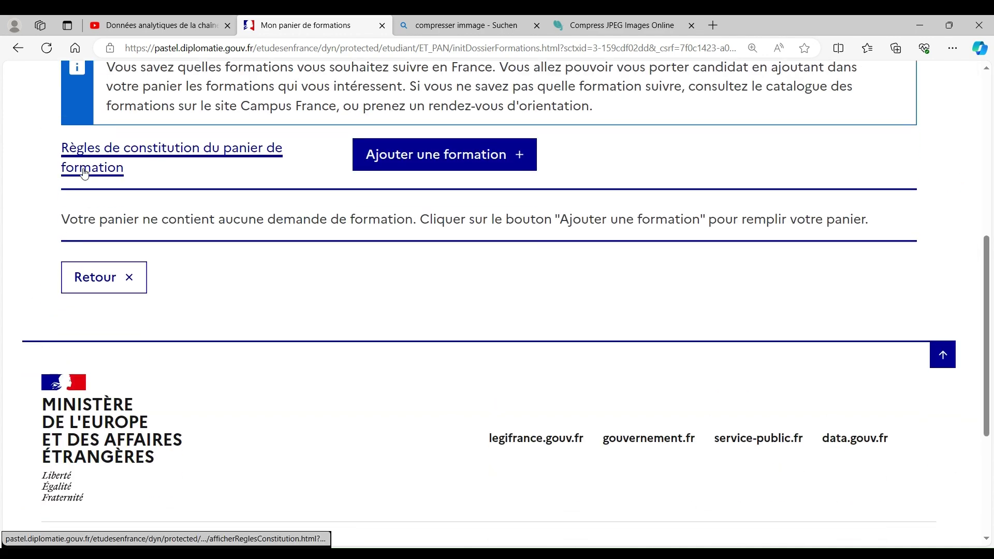
scroll(48, 170, "up", 2)
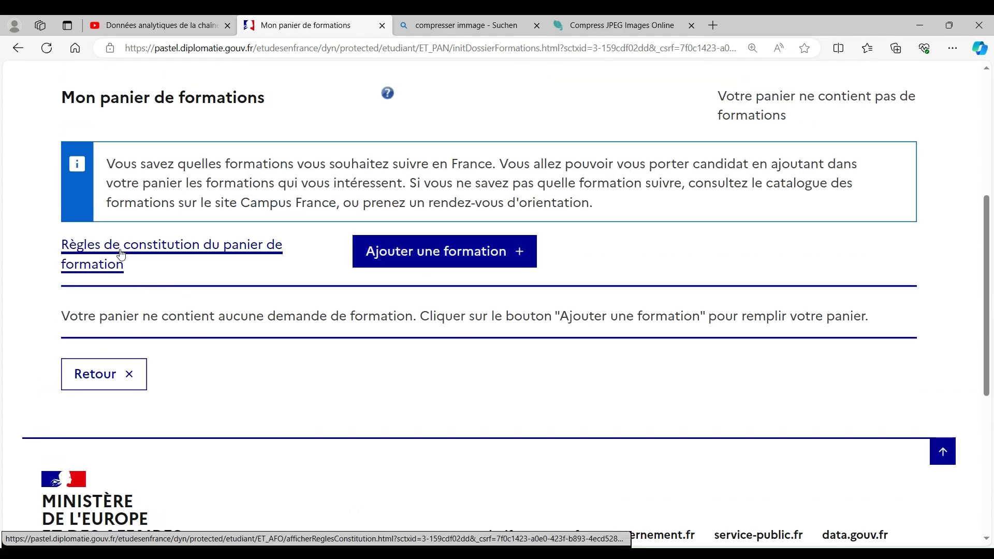
- Open the form for adding a formation to the basket and examine its programme categories, search field and basket rules
left_click(424, 249)
scroll(401, 285, "down", 5)
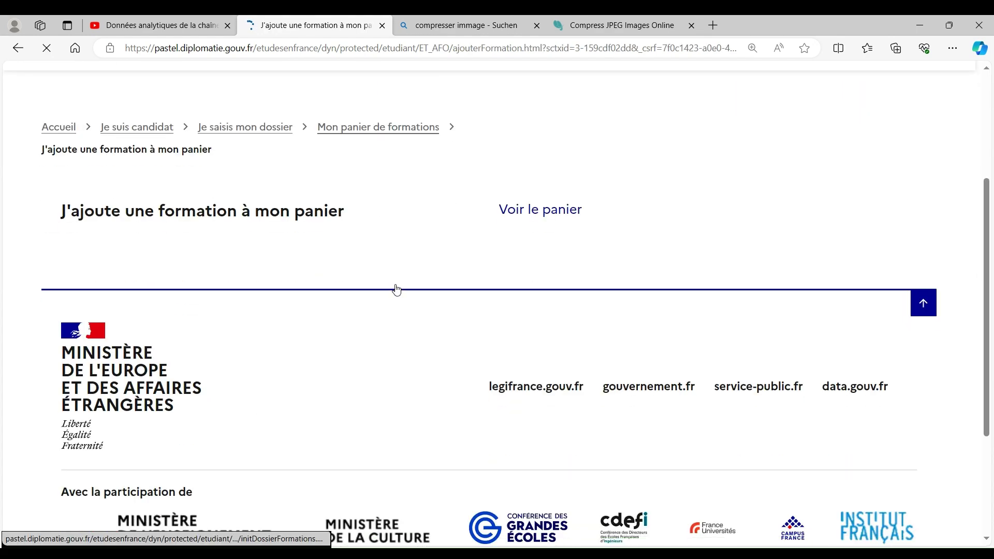
scroll(396, 288, "up", 4)
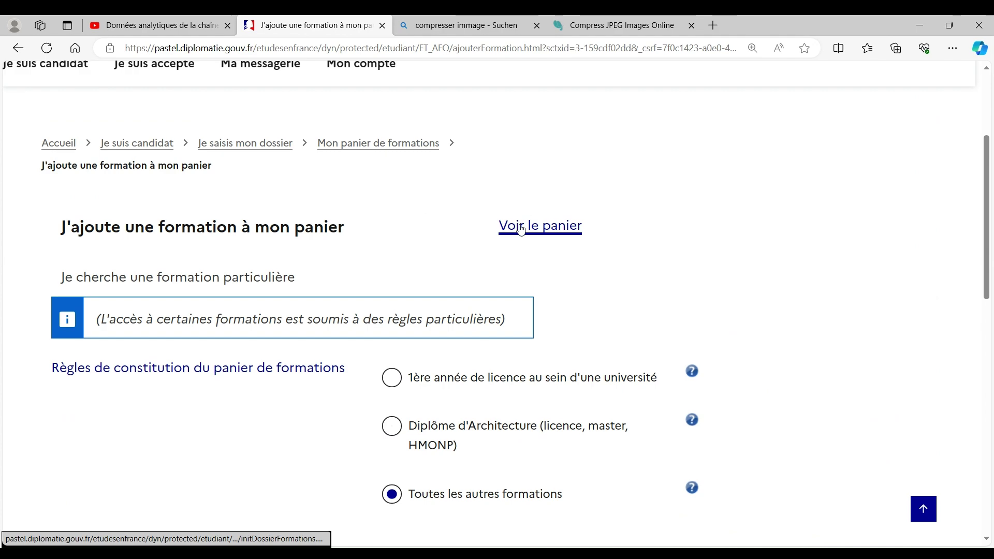
scroll(424, 211, "down", 3)
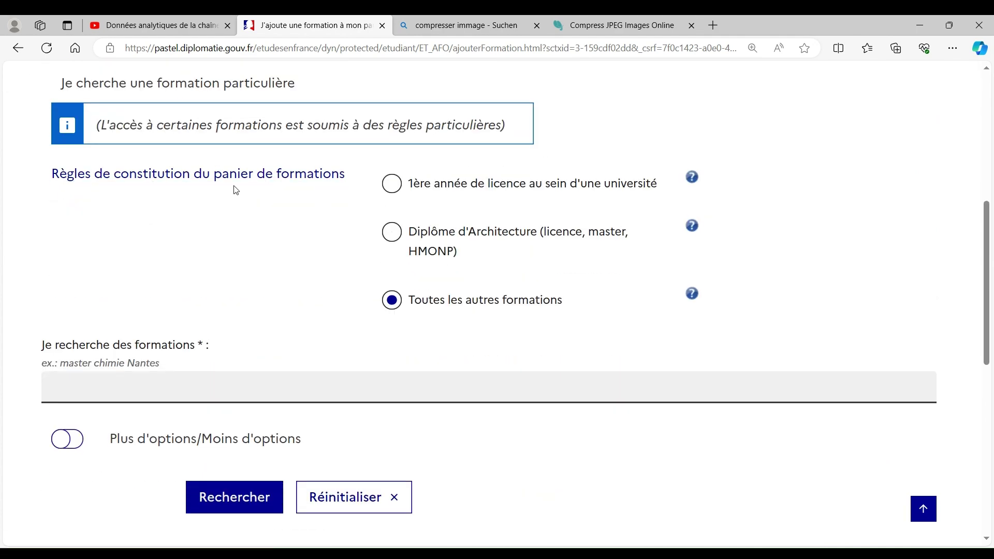
scroll(284, 218, "up", 2)
scroll(284, 218, "down", 3)
scroll(284, 218, "down", 4)
scroll(284, 218, "up", 6)
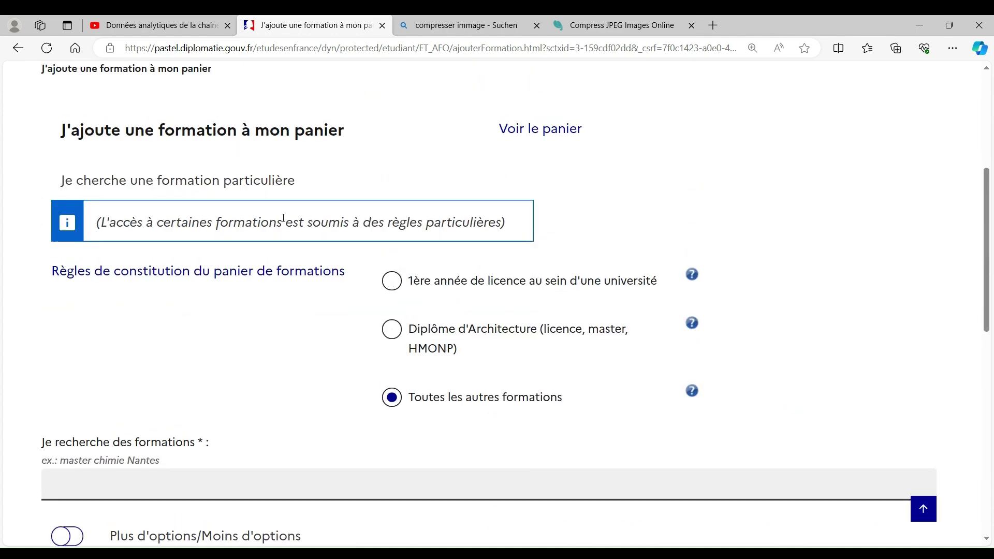
scroll(284, 218, "down", 2)
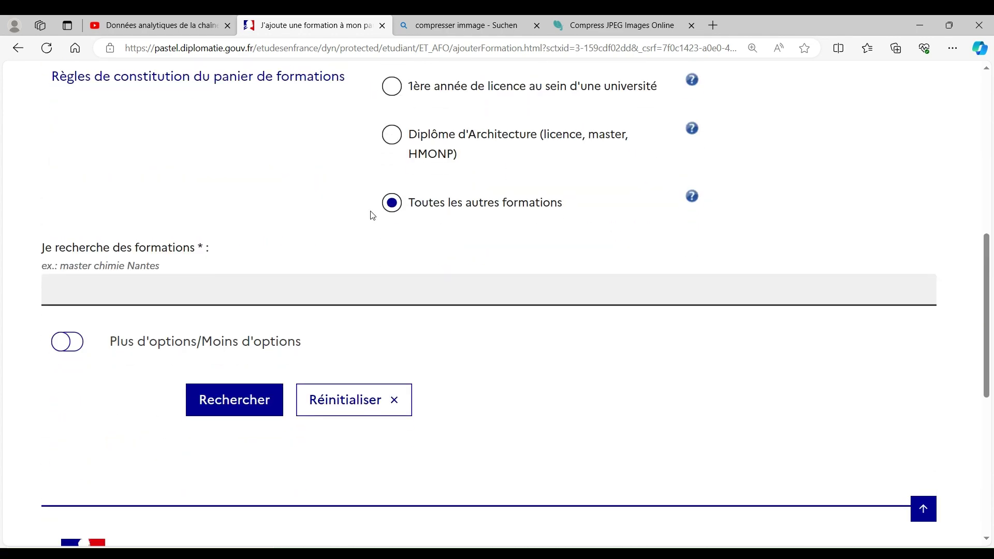
scroll(370, 215, "up", 2)
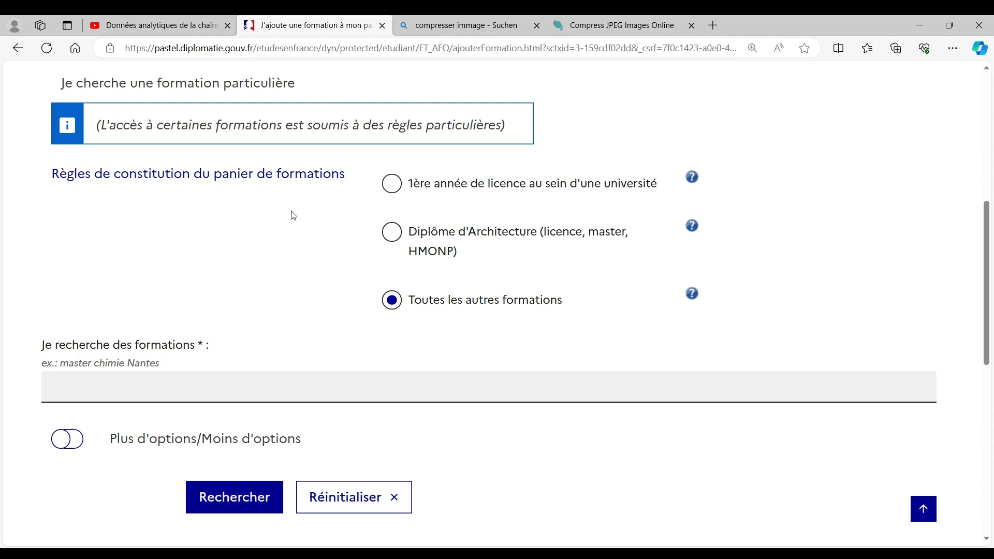
scroll(264, 207, "up", 2)
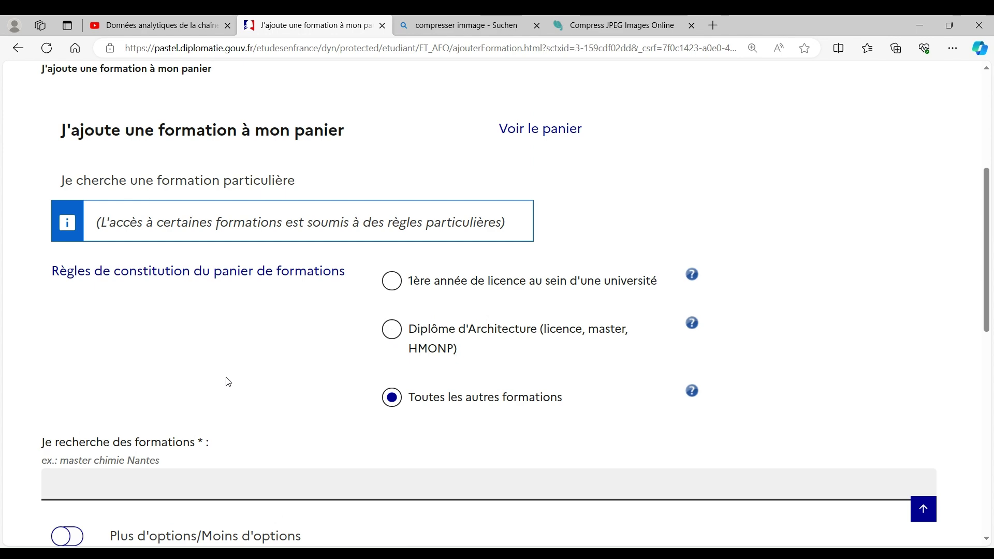
scroll(262, 305, "up", 2)
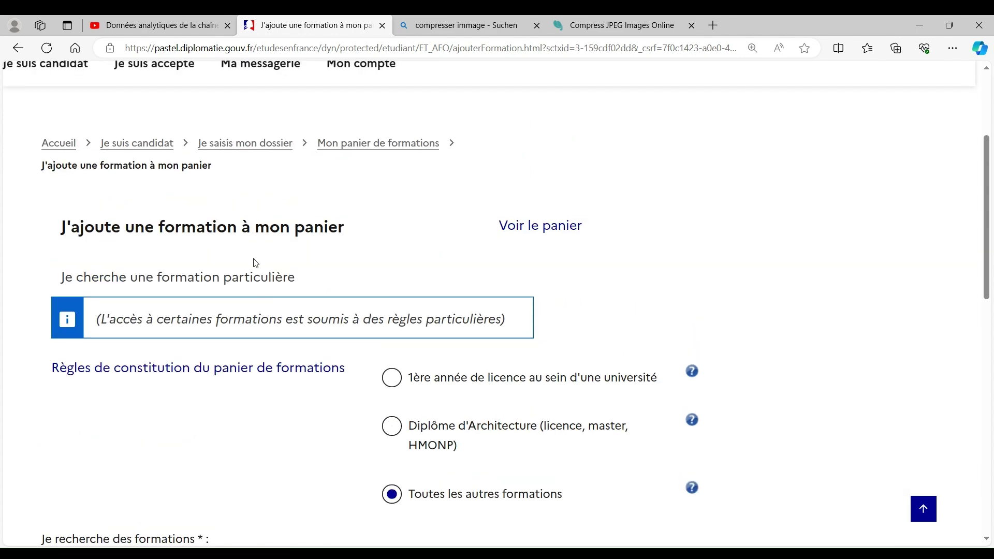
- Leave the programme search without adding anything and go back to look over the "Mon panier de formations" page
left_click(334, 145)
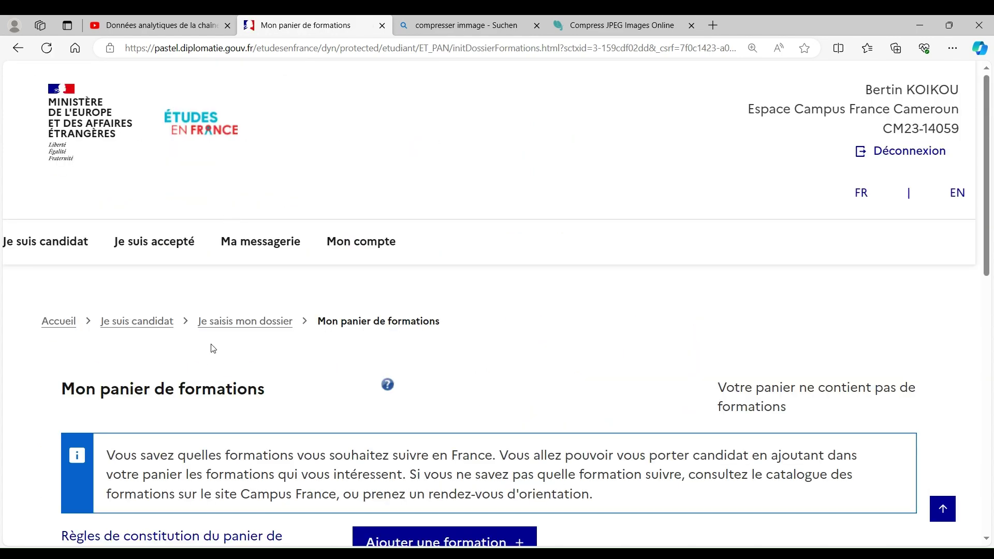
scroll(213, 348, "down", 5)
scroll(201, 356, "down", 3)
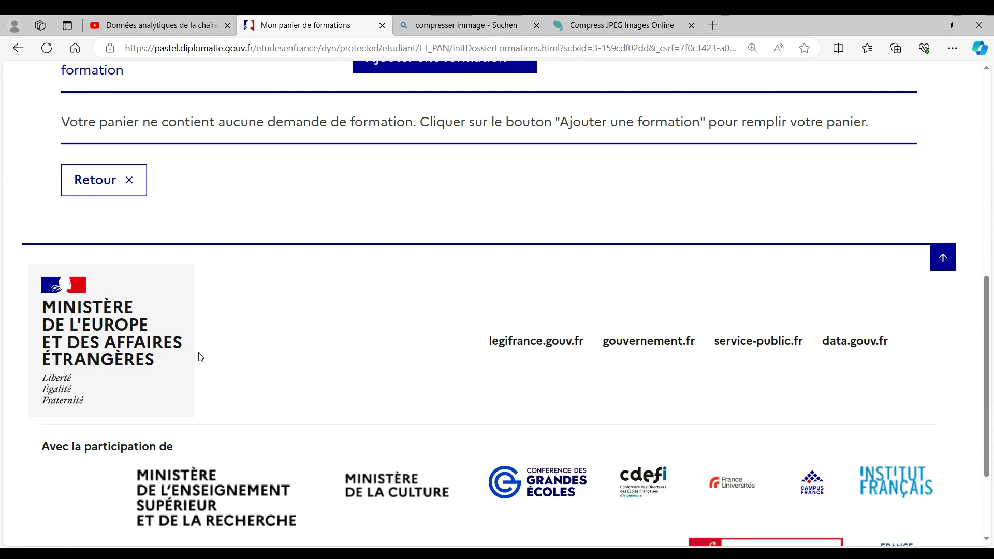
scroll(201, 356, "up", 5)
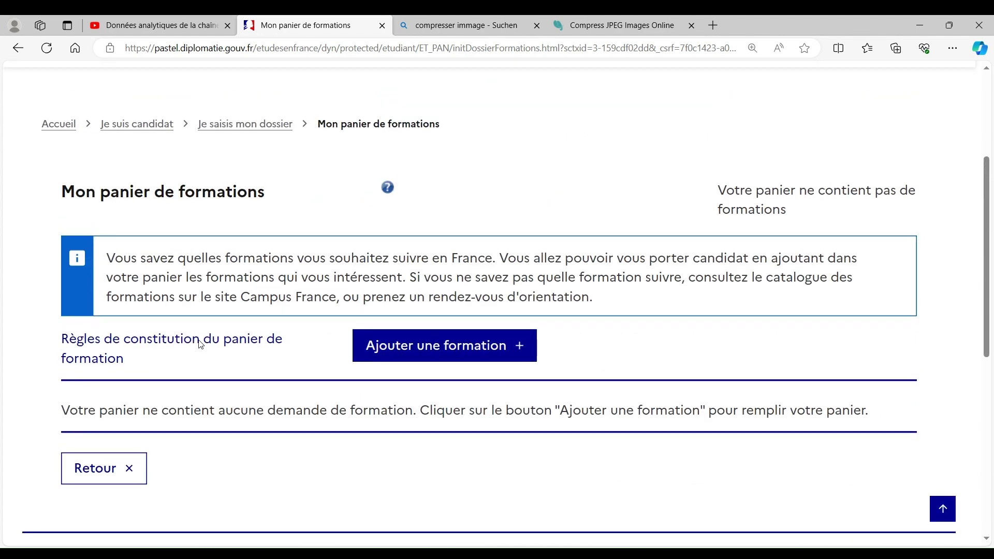
- Return to the "Je suis candidat" page and expand "1 - Je saisis mon dossier" down to submission step 1.3
left_click(211, 128)
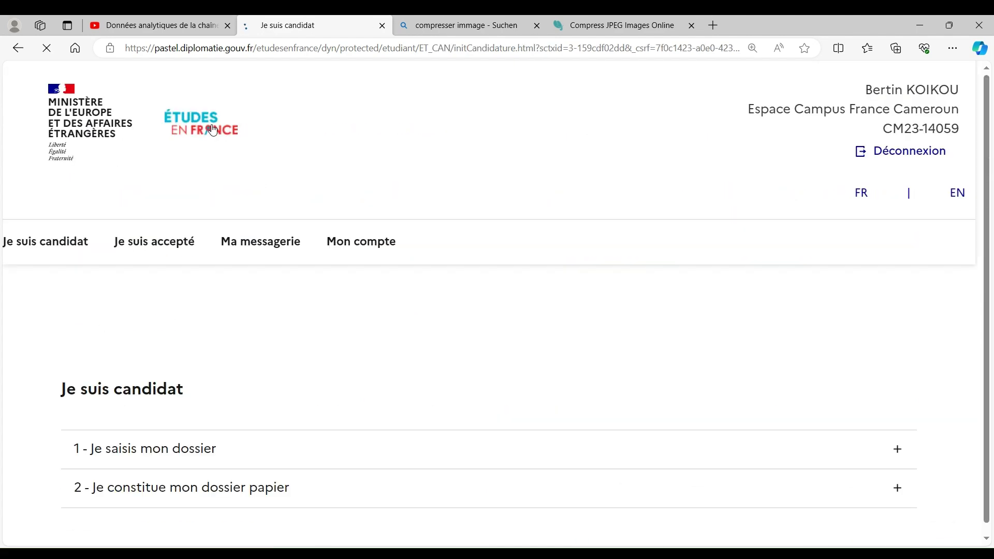
scroll(207, 321, "down", 2)
left_click(170, 351)
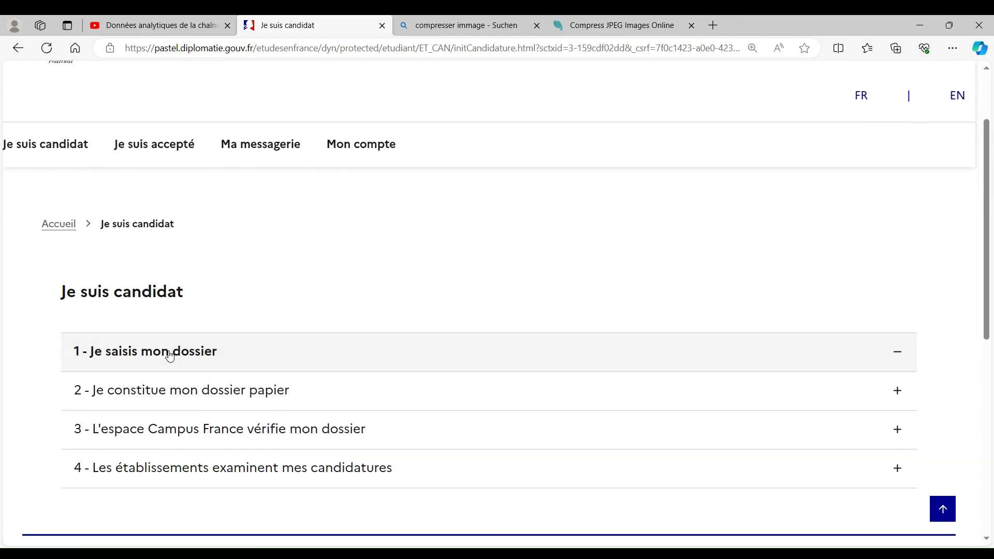
scroll(269, 295, "down", 1)
scroll(352, 259, "down", 4)
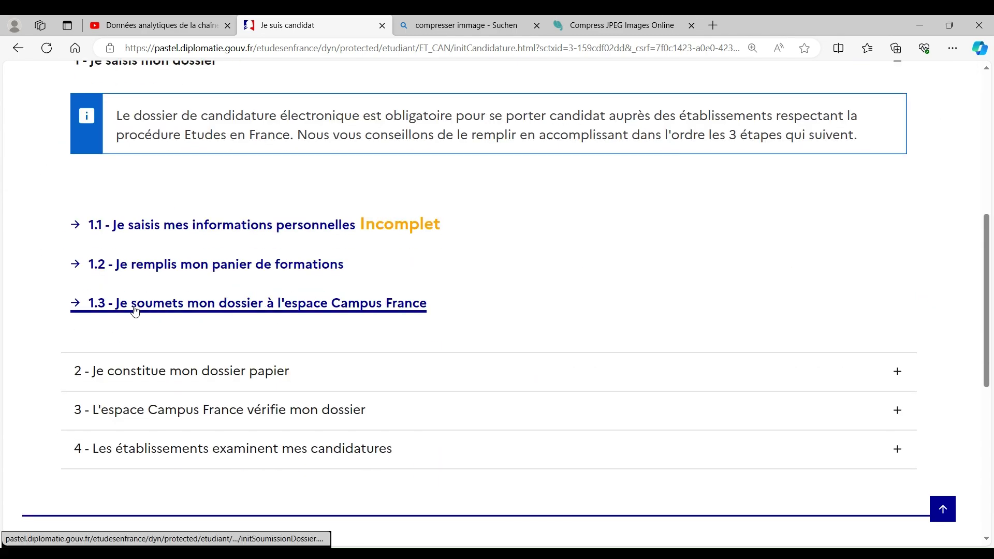